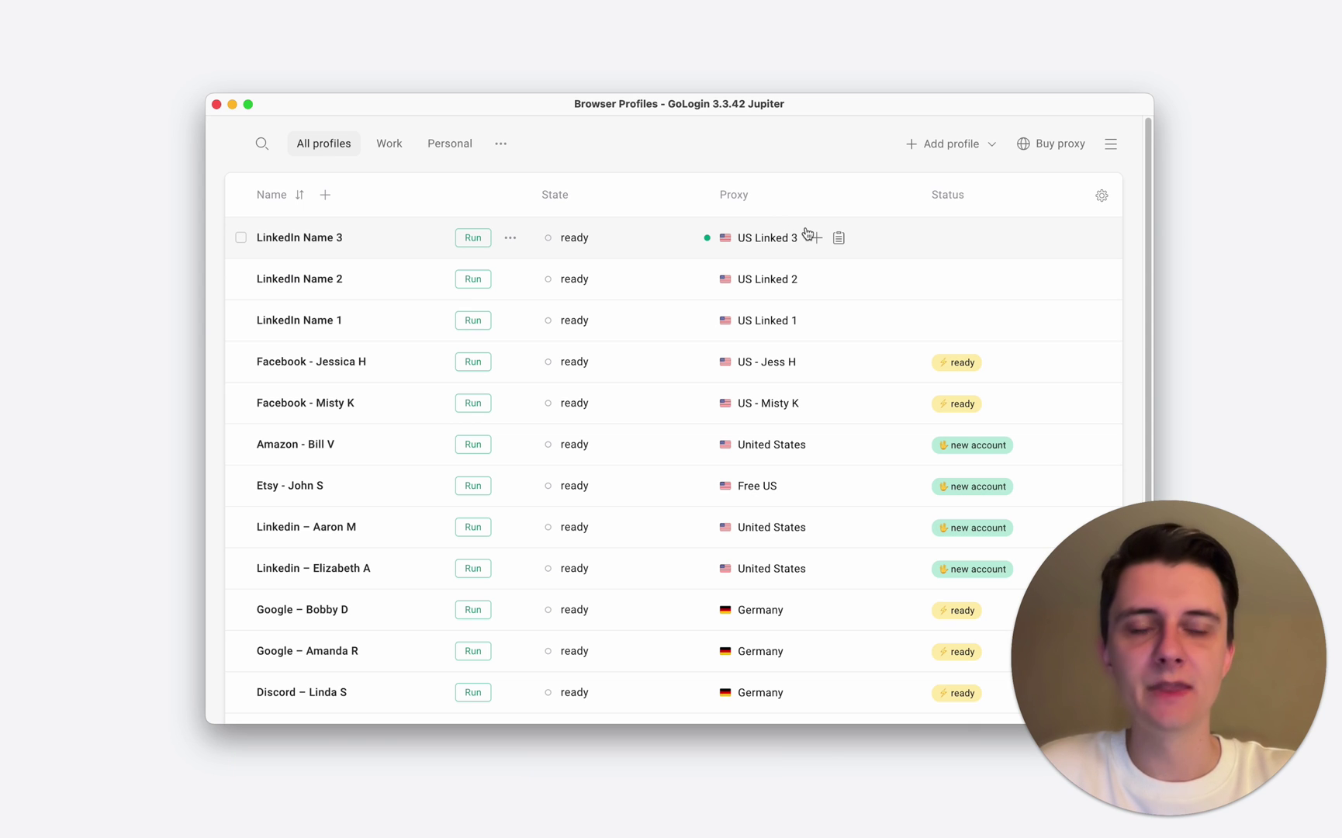
# - Start a new browser profile and replace its default name with the account owner's name
pyautogui.click(930, 149)
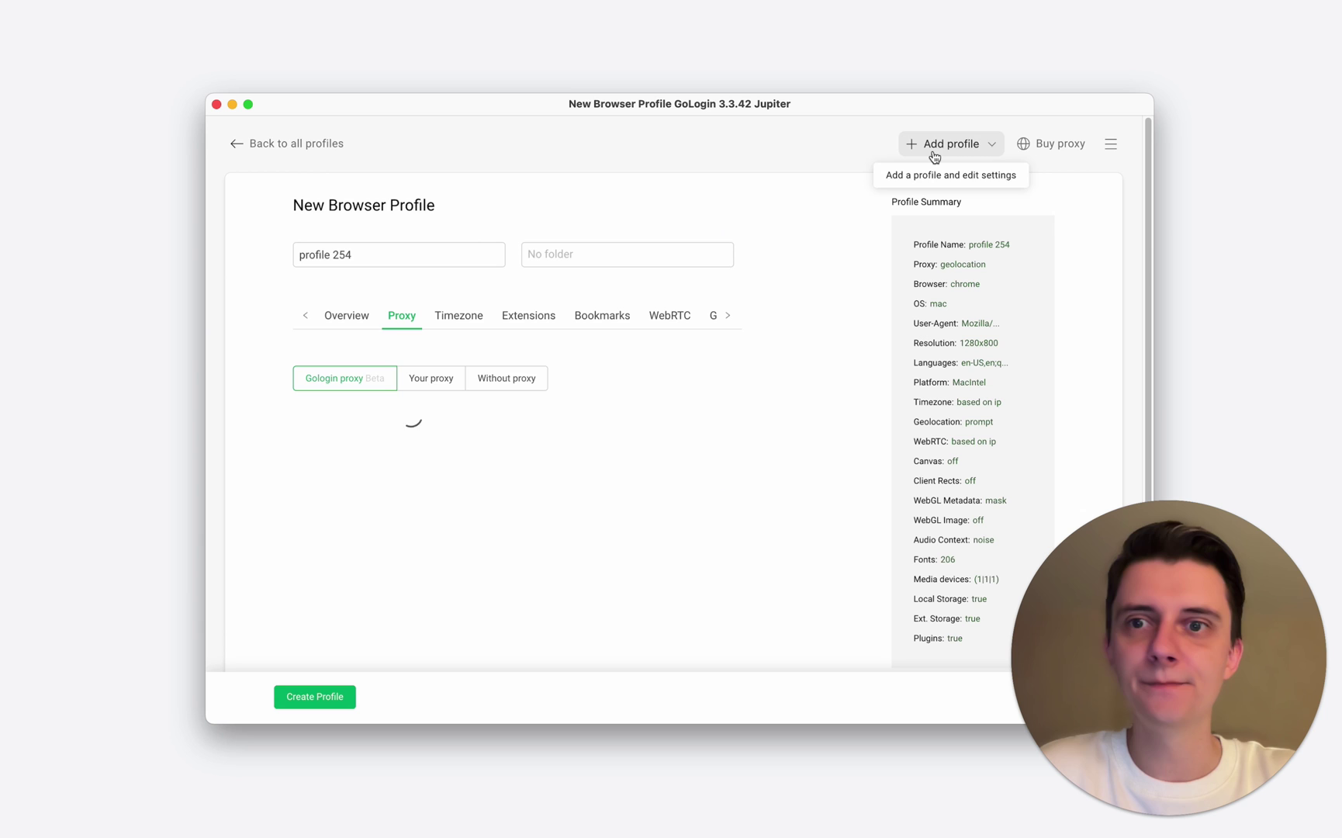
pyautogui.moveTo(467, 249); pyautogui.dragTo(292, 248)
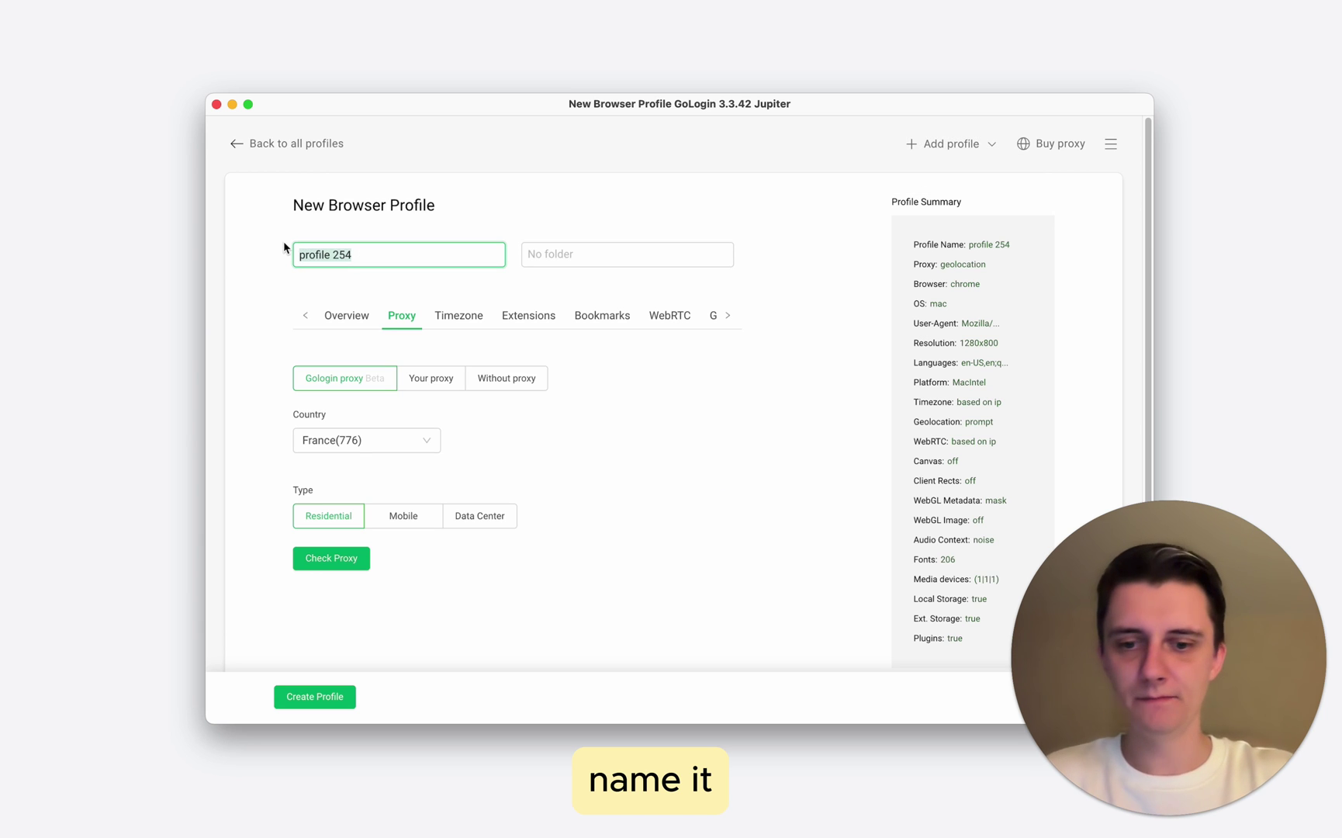
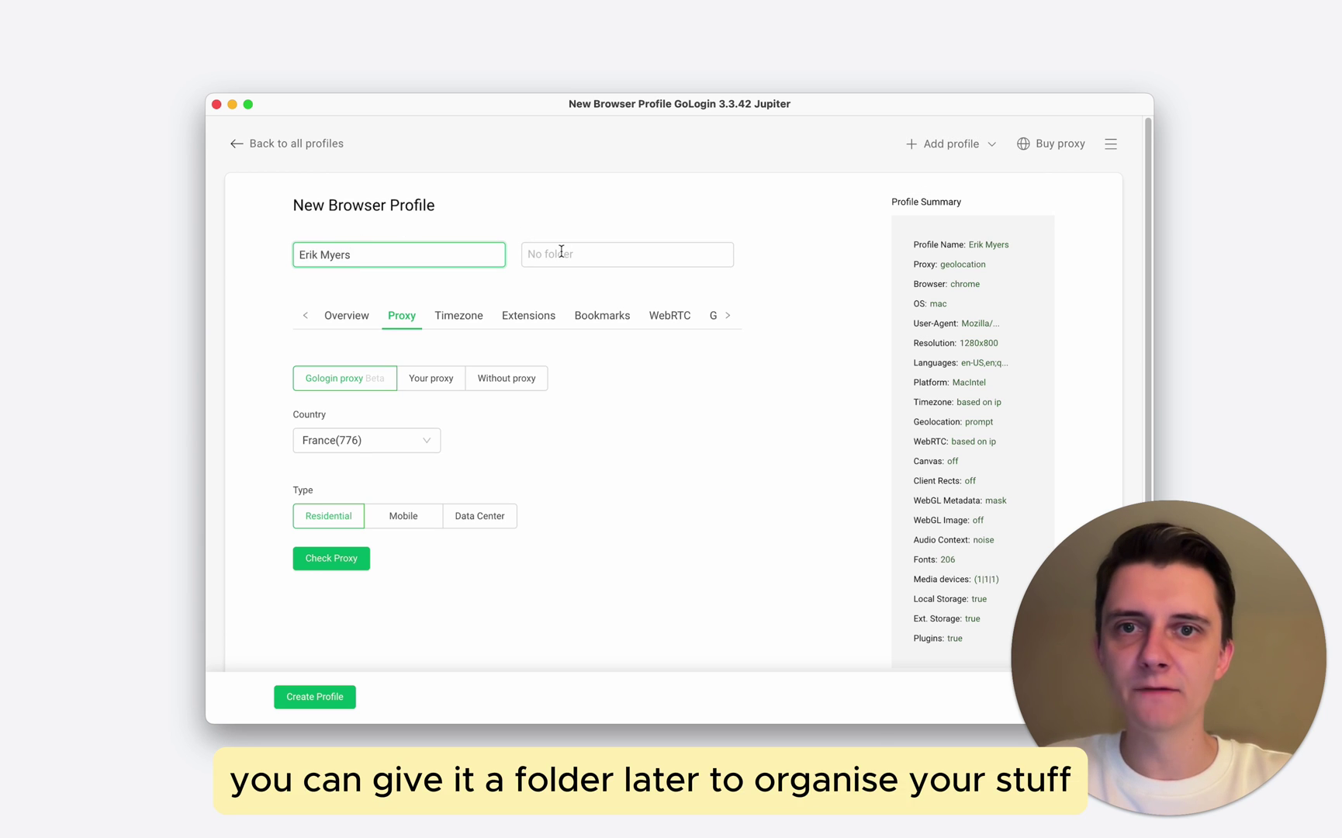
pyautogui.click(561, 251)
pyautogui.click(508, 251)
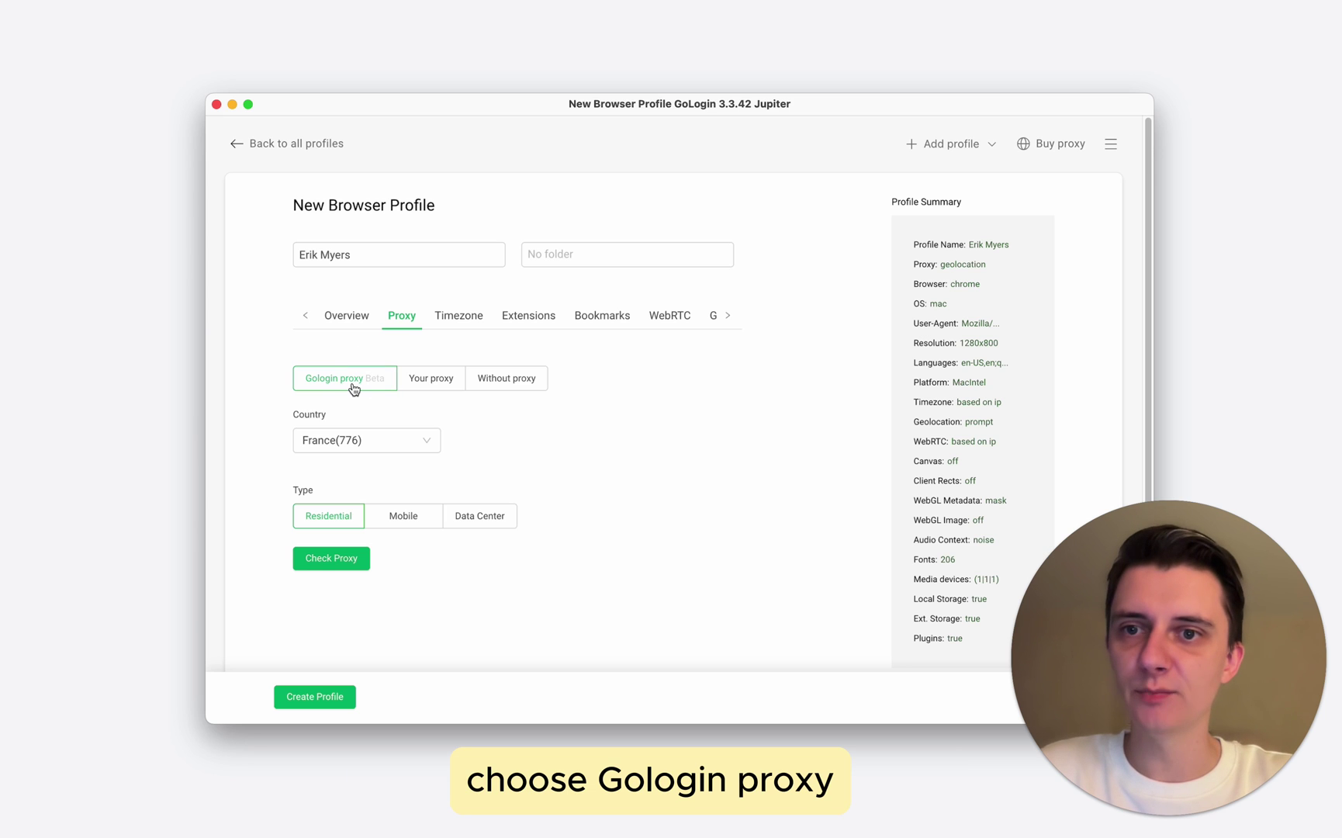
# - Give it a United States residential GoLogin proxy, check the proxy, and create the profile
pyautogui.click(385, 441)
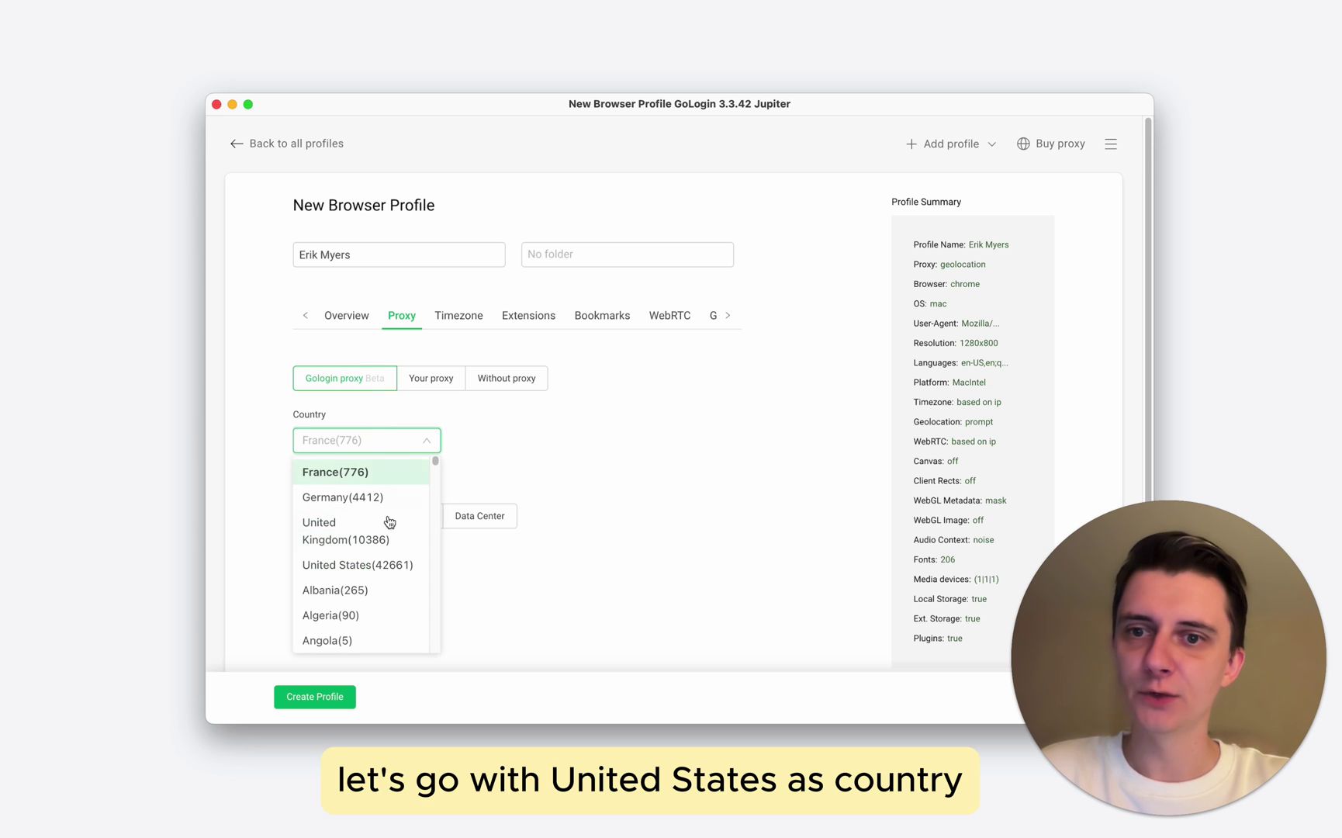
pyautogui.click(393, 572)
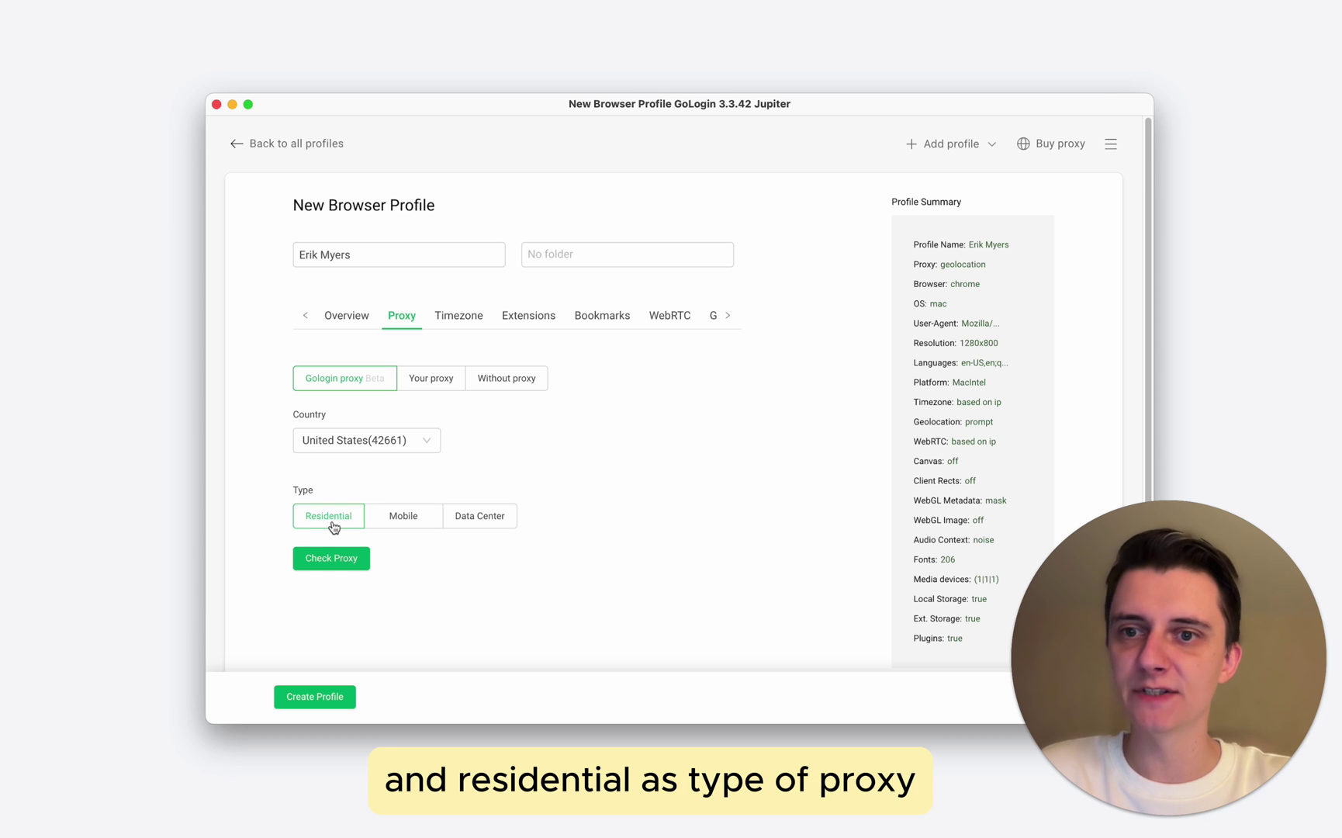
pyautogui.click(330, 565)
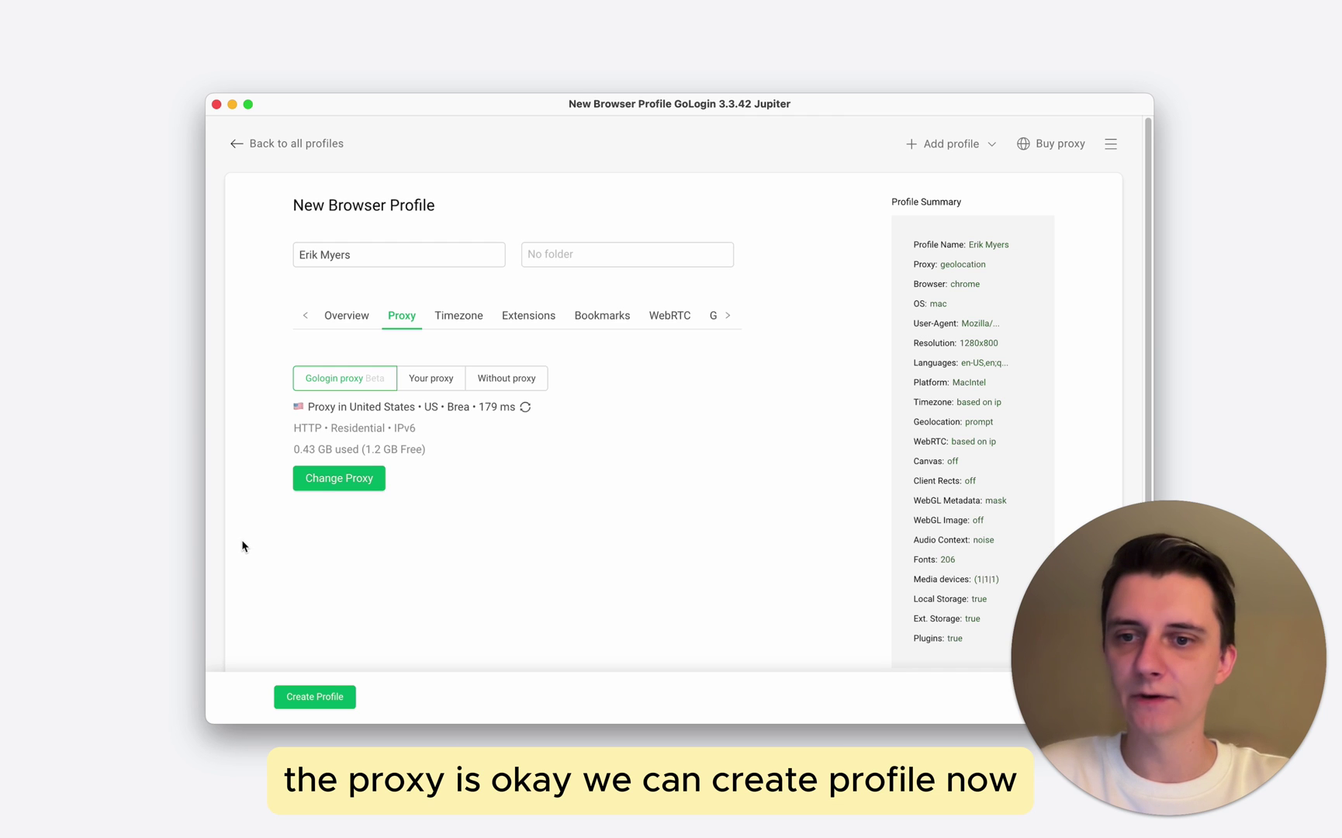
pyautogui.click(315, 697)
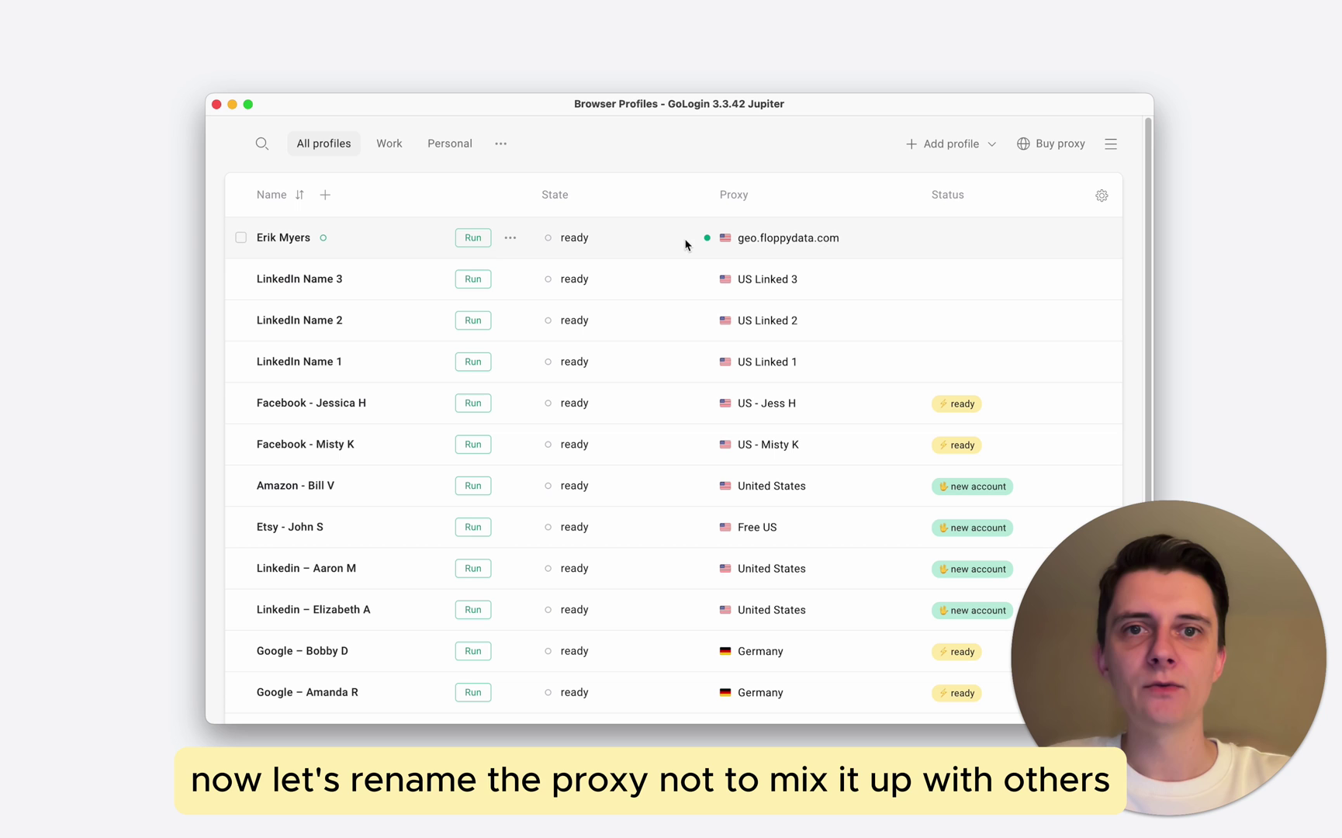
# - Rename the profile's geo.floppydata.com proxy to 'Linked 1' and run the profile
pyautogui.click(780, 238)
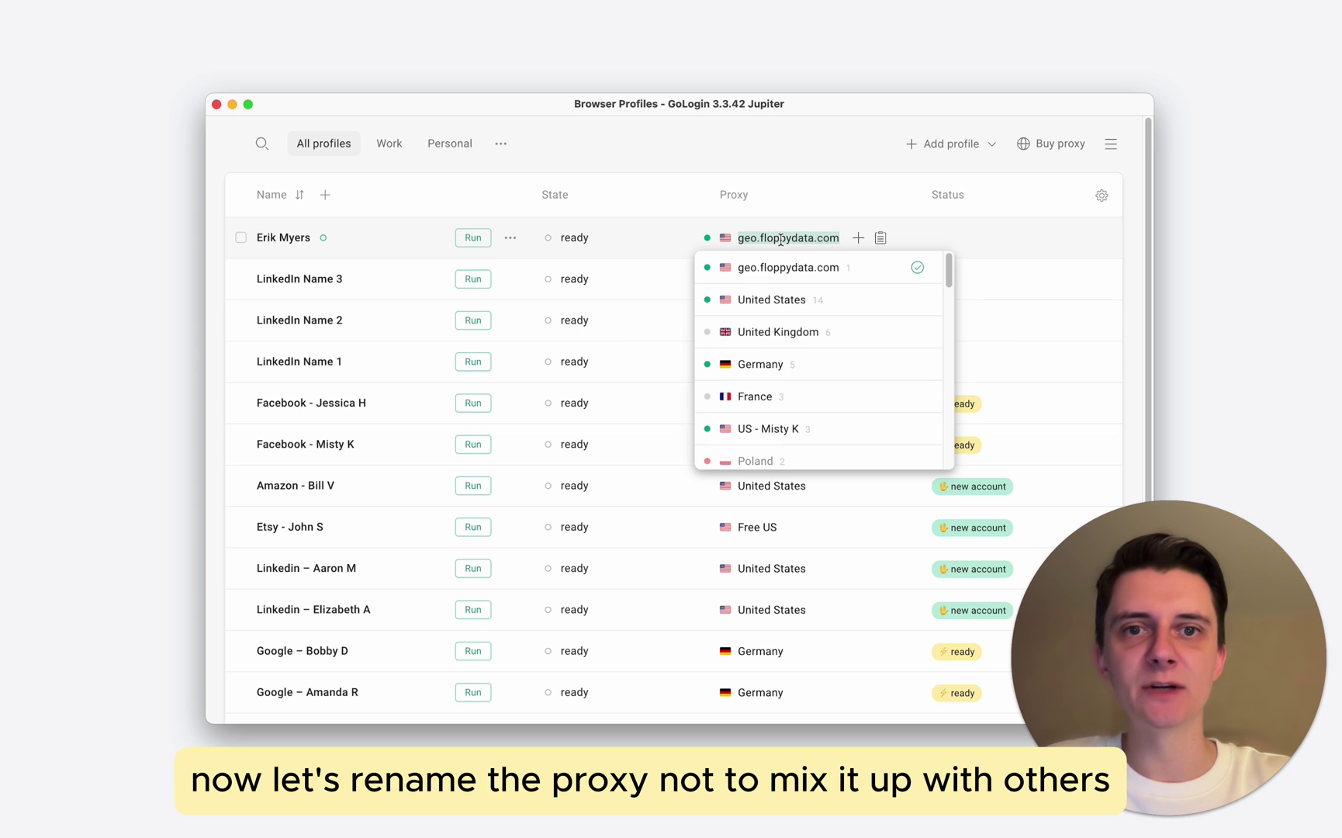
pyautogui.click(889, 268)
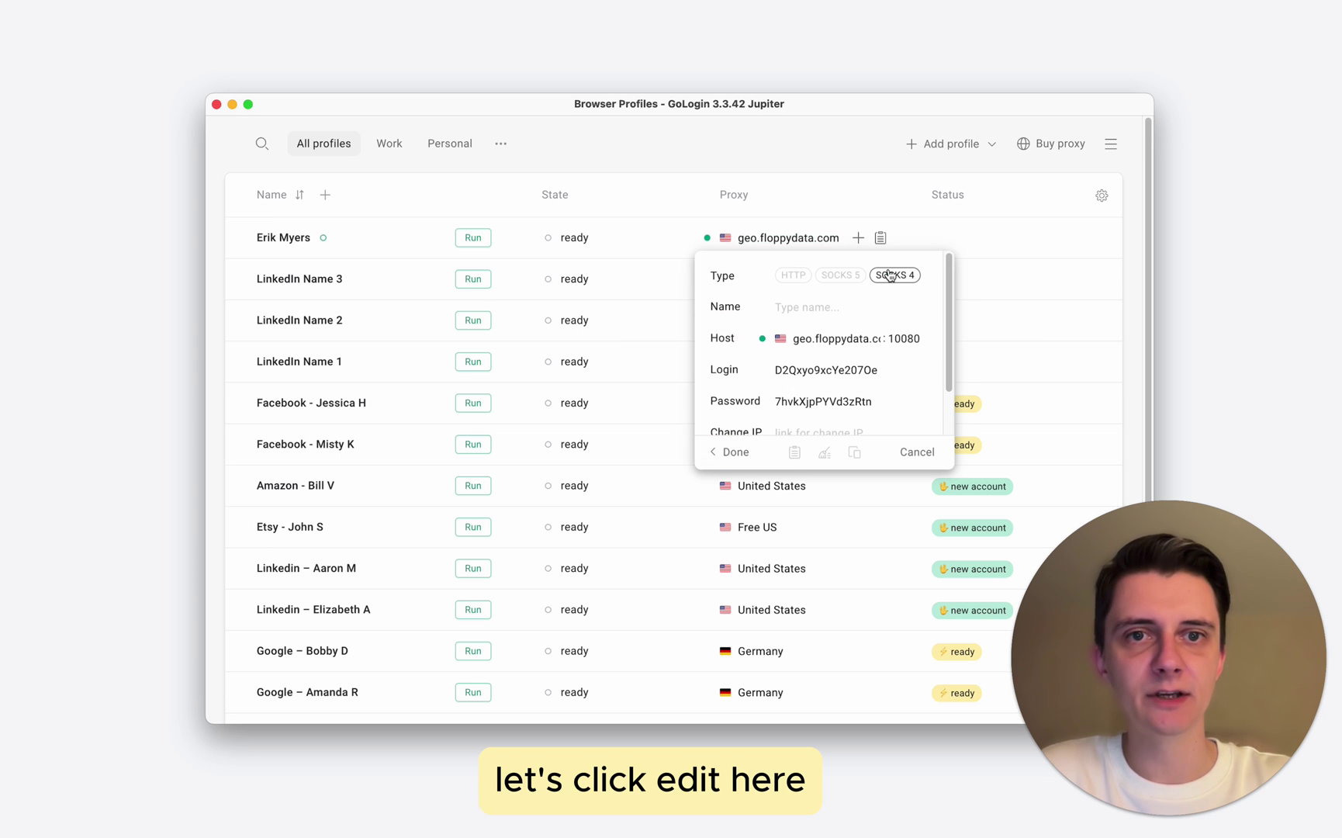
pyautogui.click(821, 306)
pyautogui.write('Linked 1')
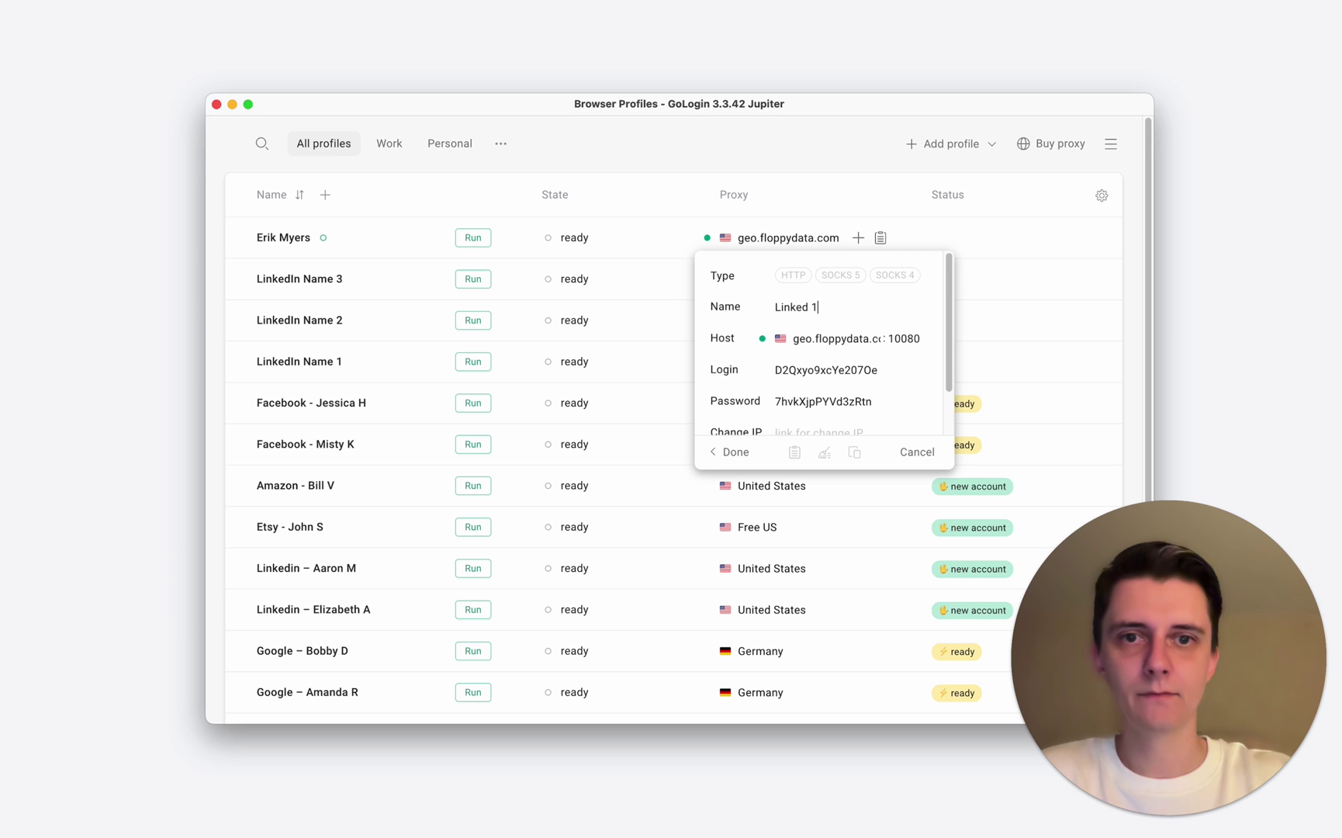
pyautogui.click(736, 453)
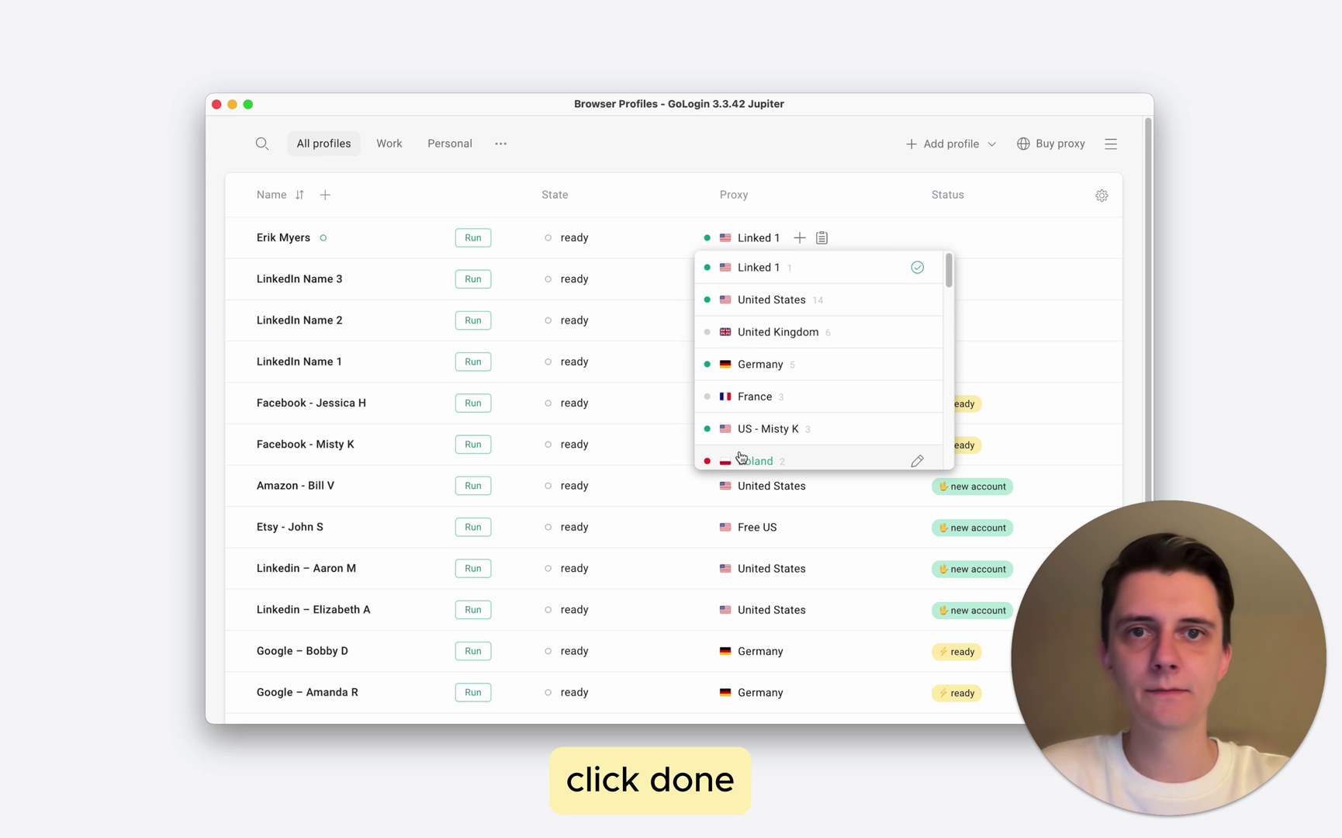
pyautogui.click(693, 162)
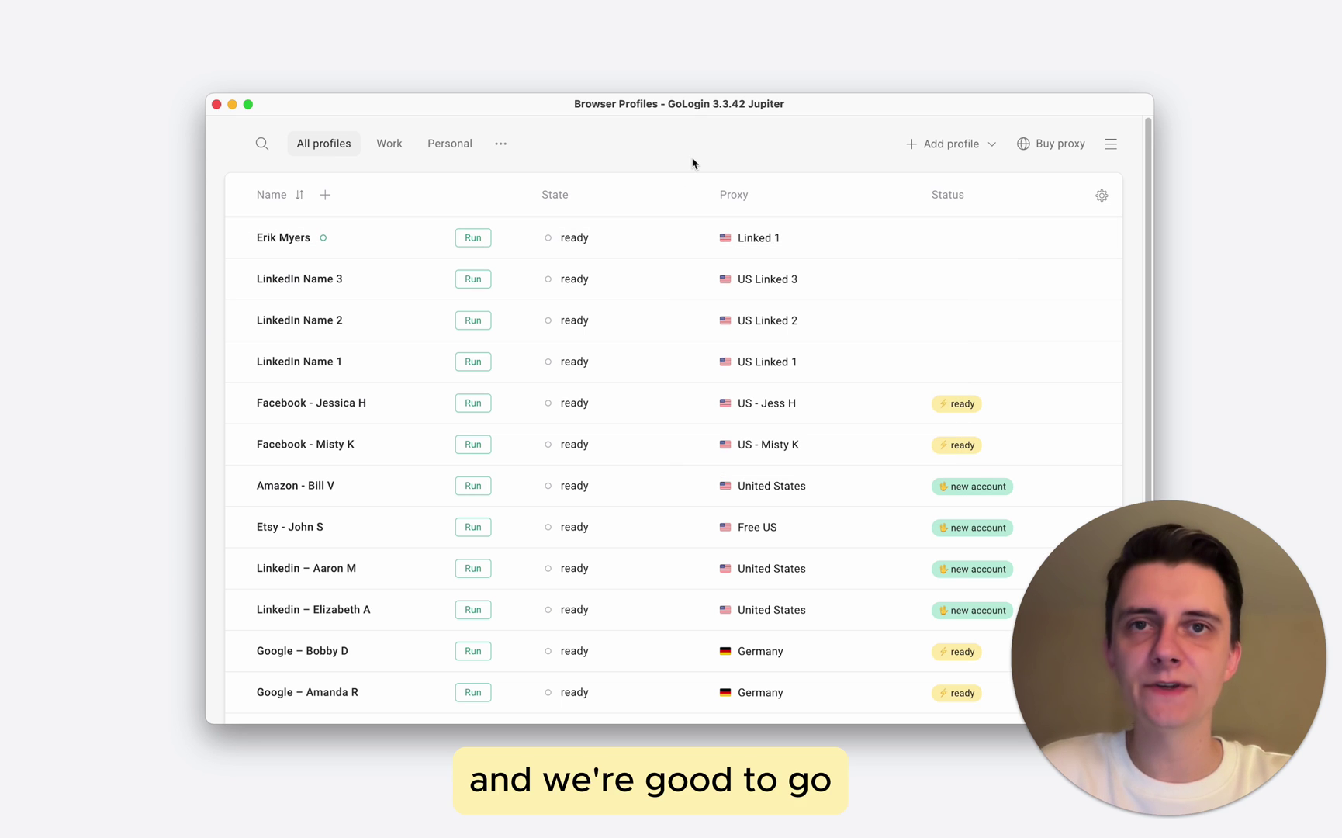
pyautogui.click(476, 239)
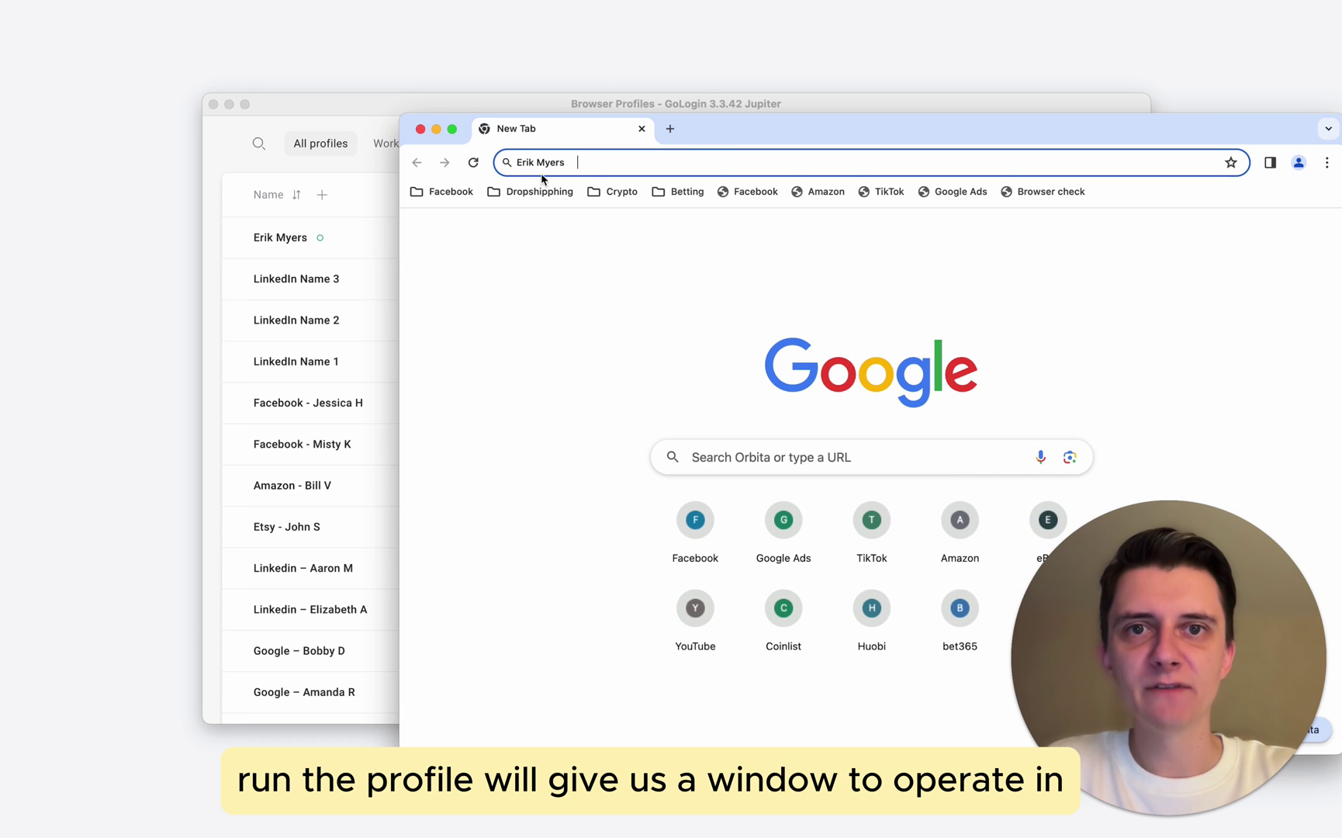
# - Drag the new Orbita window up and left until it fully covers the profile list
pyautogui.moveTo(709, 144); pyautogui.dragTo(833, 156)
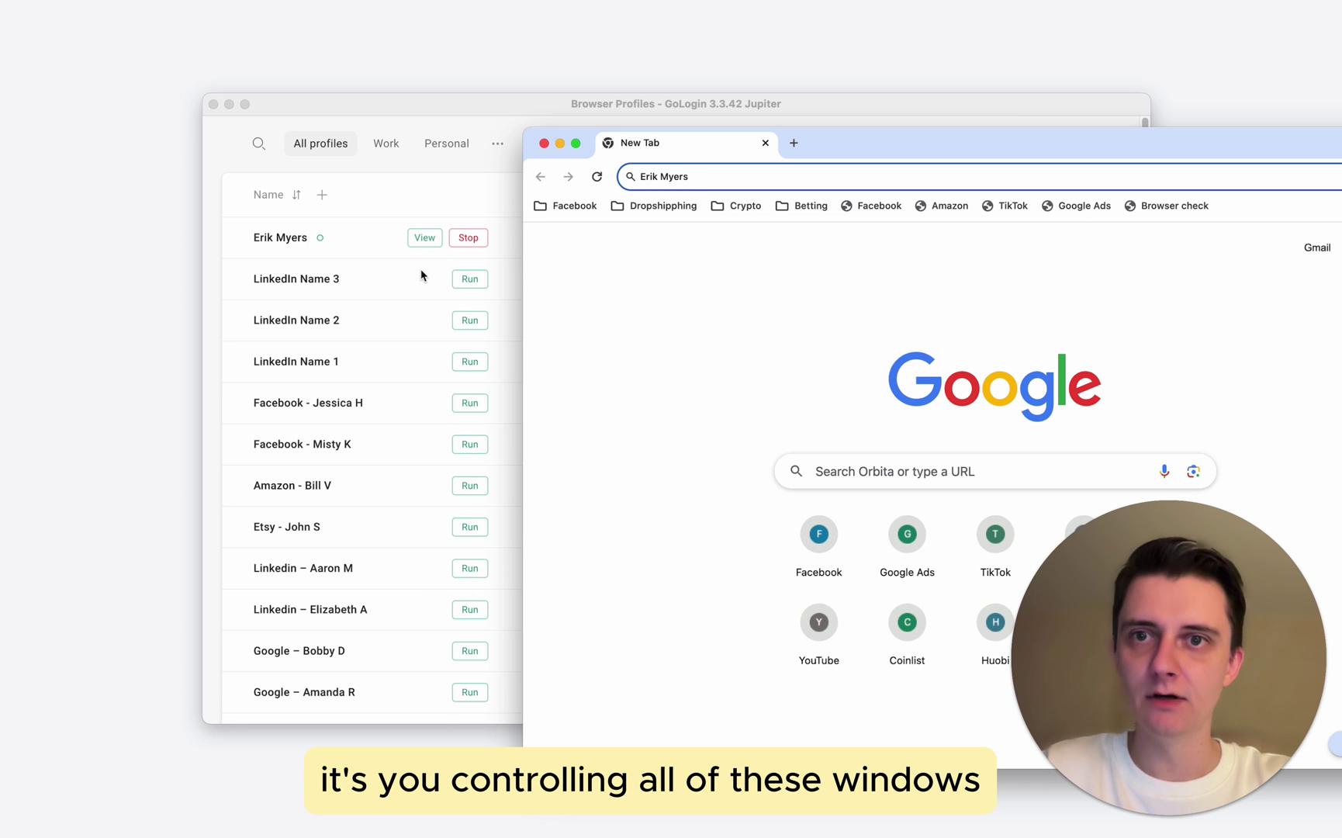
pyautogui.moveTo(830, 147); pyautogui.dragTo(527, 124)
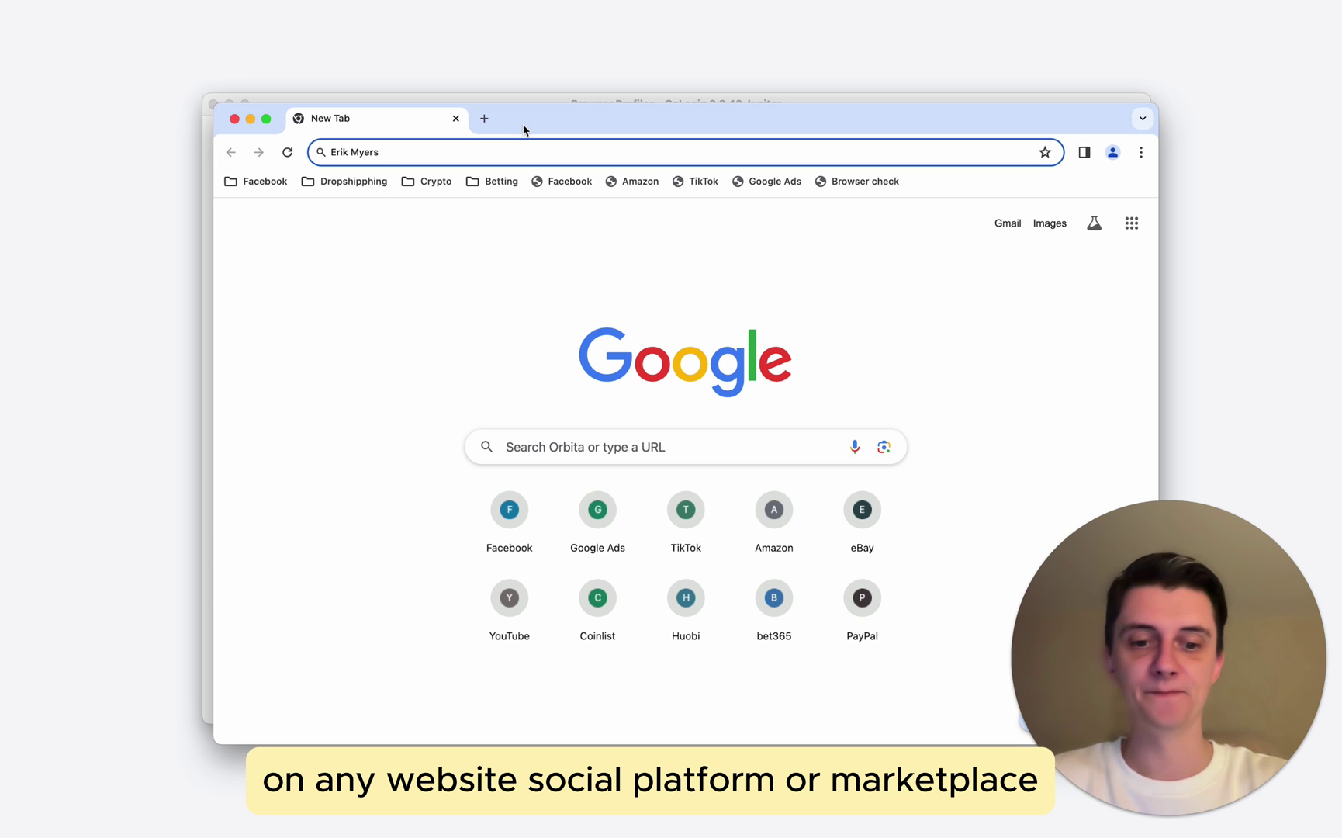
# - Go to linkedin.com and sign in with the account's e-mail address and password
pyautogui.write('linkedin.com')
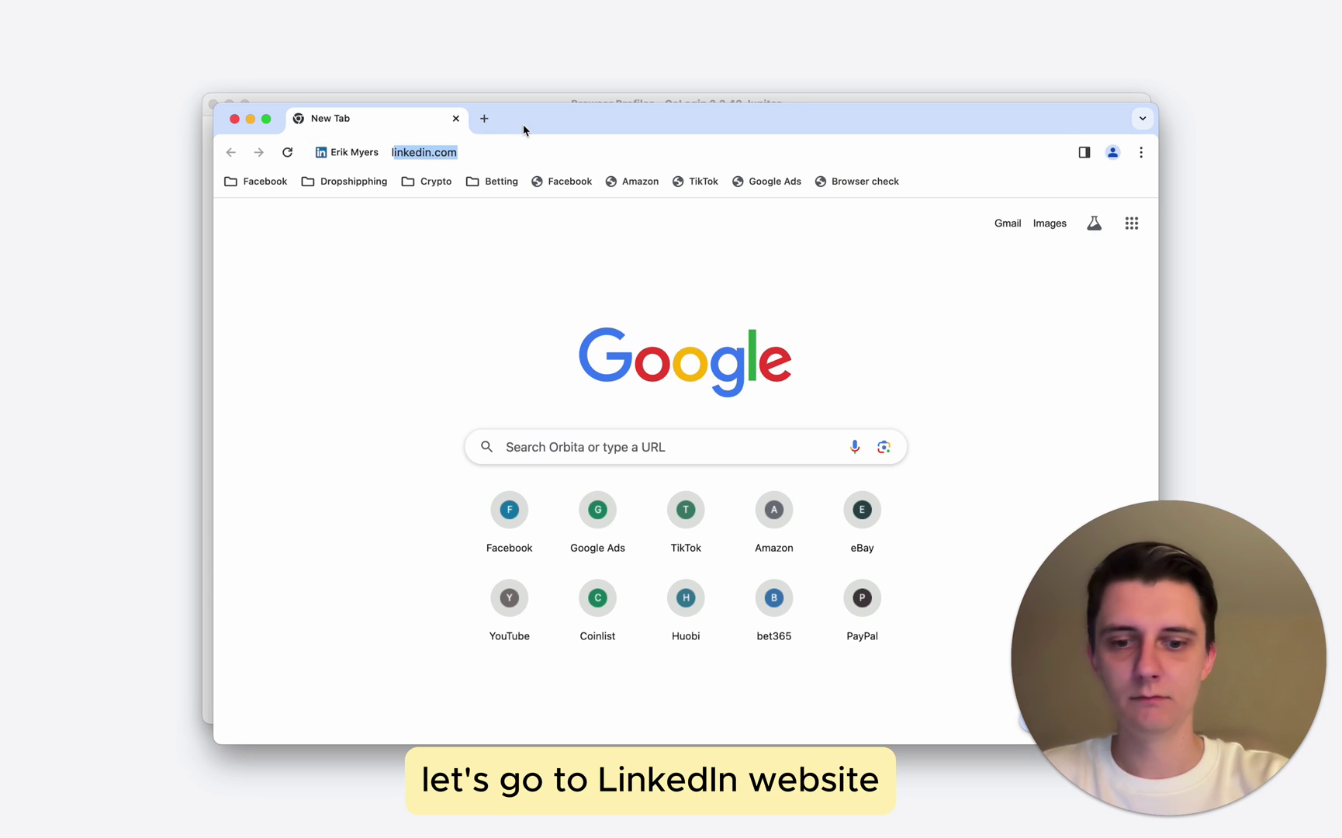
pyautogui.press('Return')
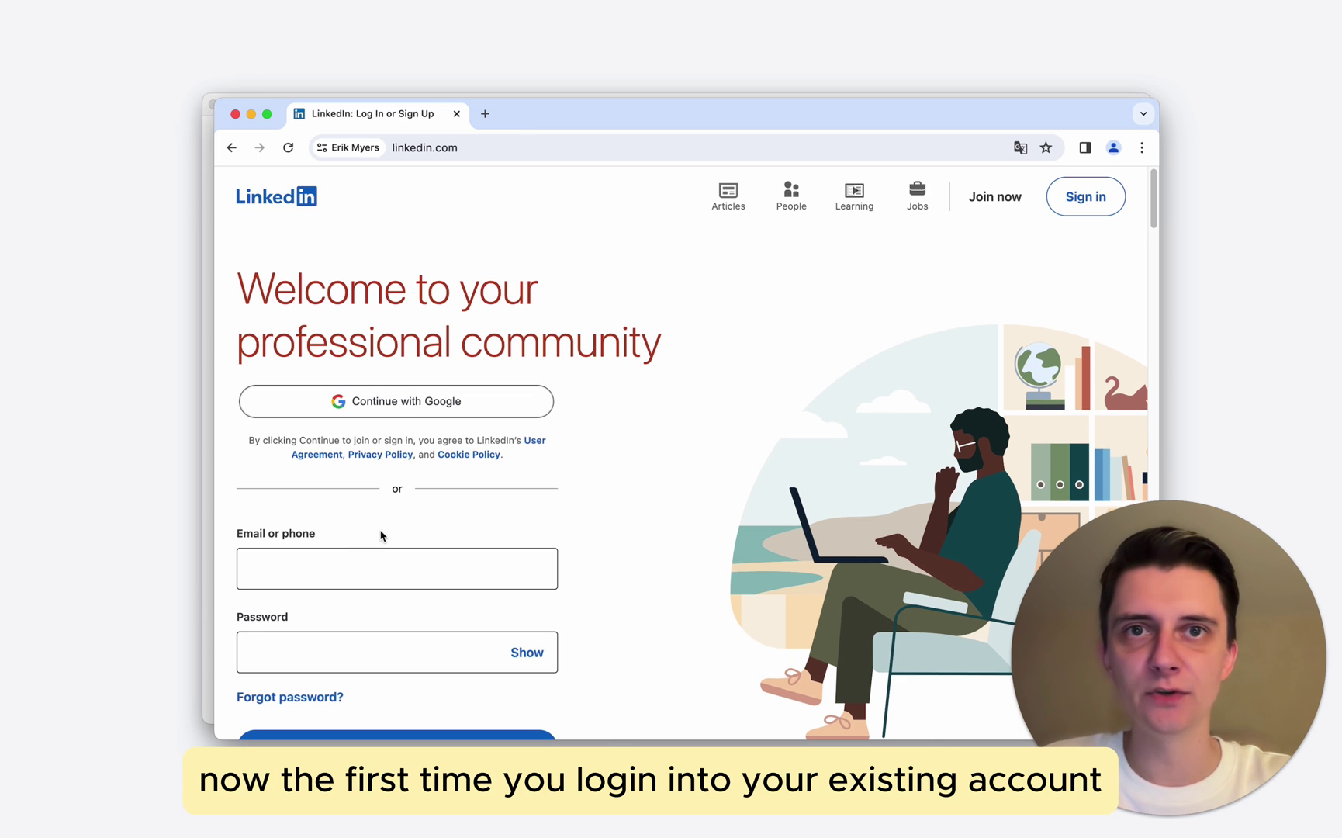
pyautogui.click(350, 569)
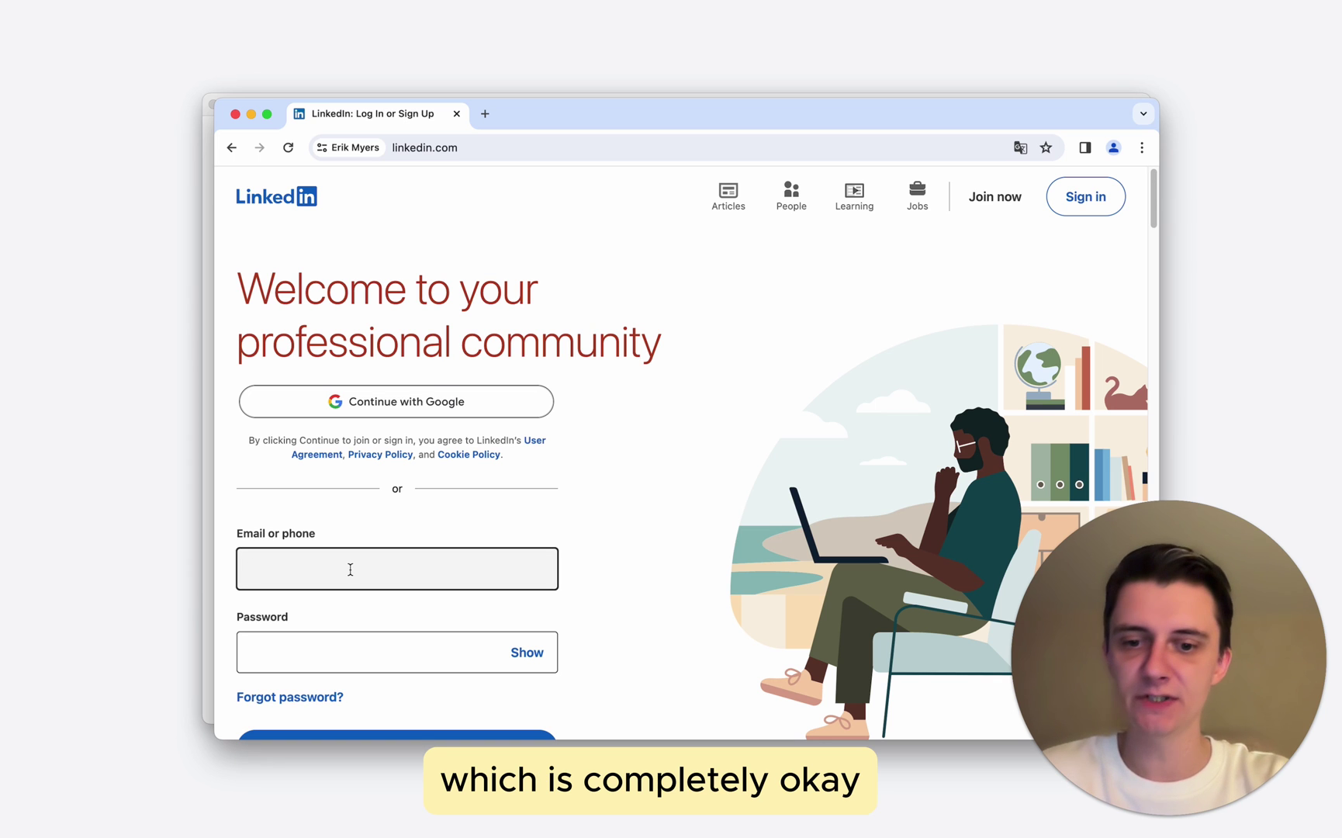
pyautogui.press('Tab')
pyautogui.write('•••••••••••••')
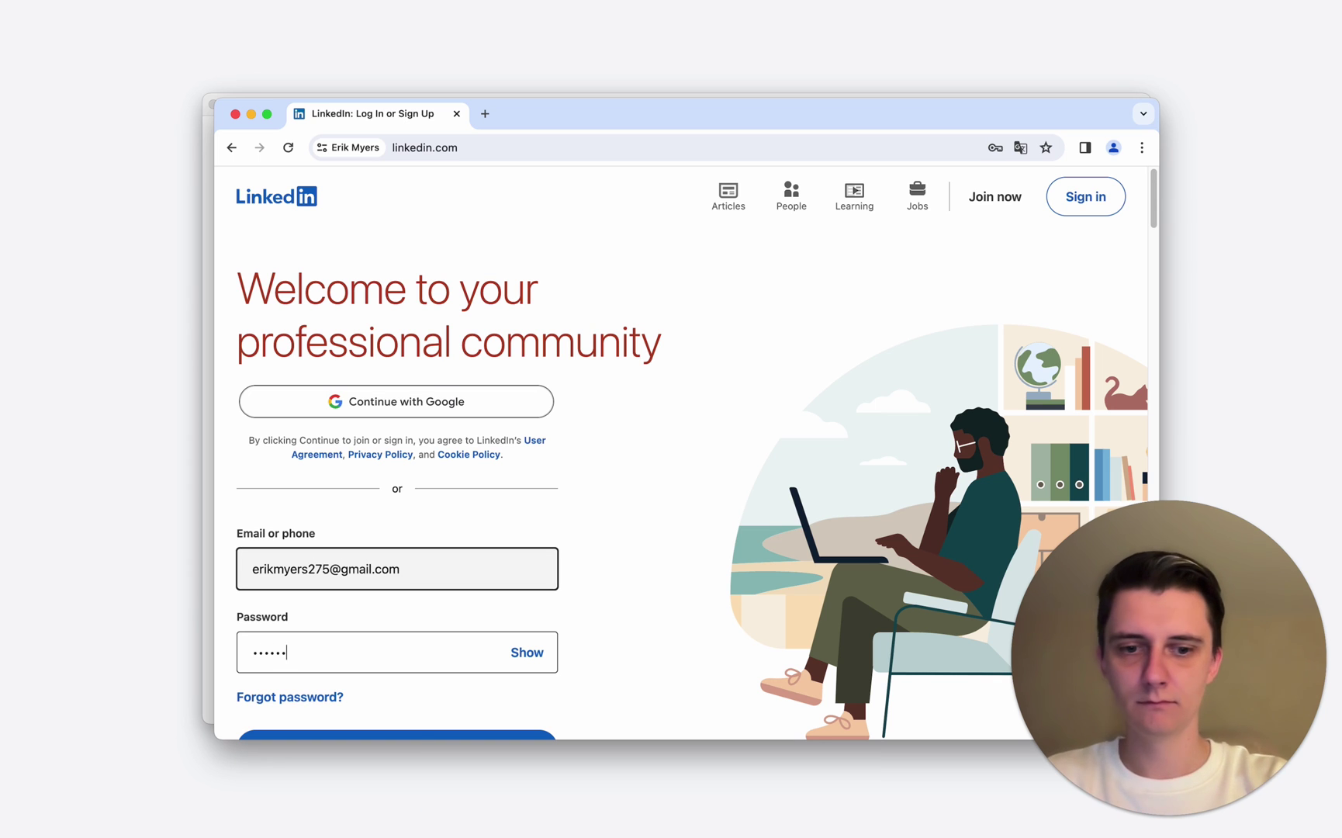
pyautogui.scroll(-5, 428, 488)
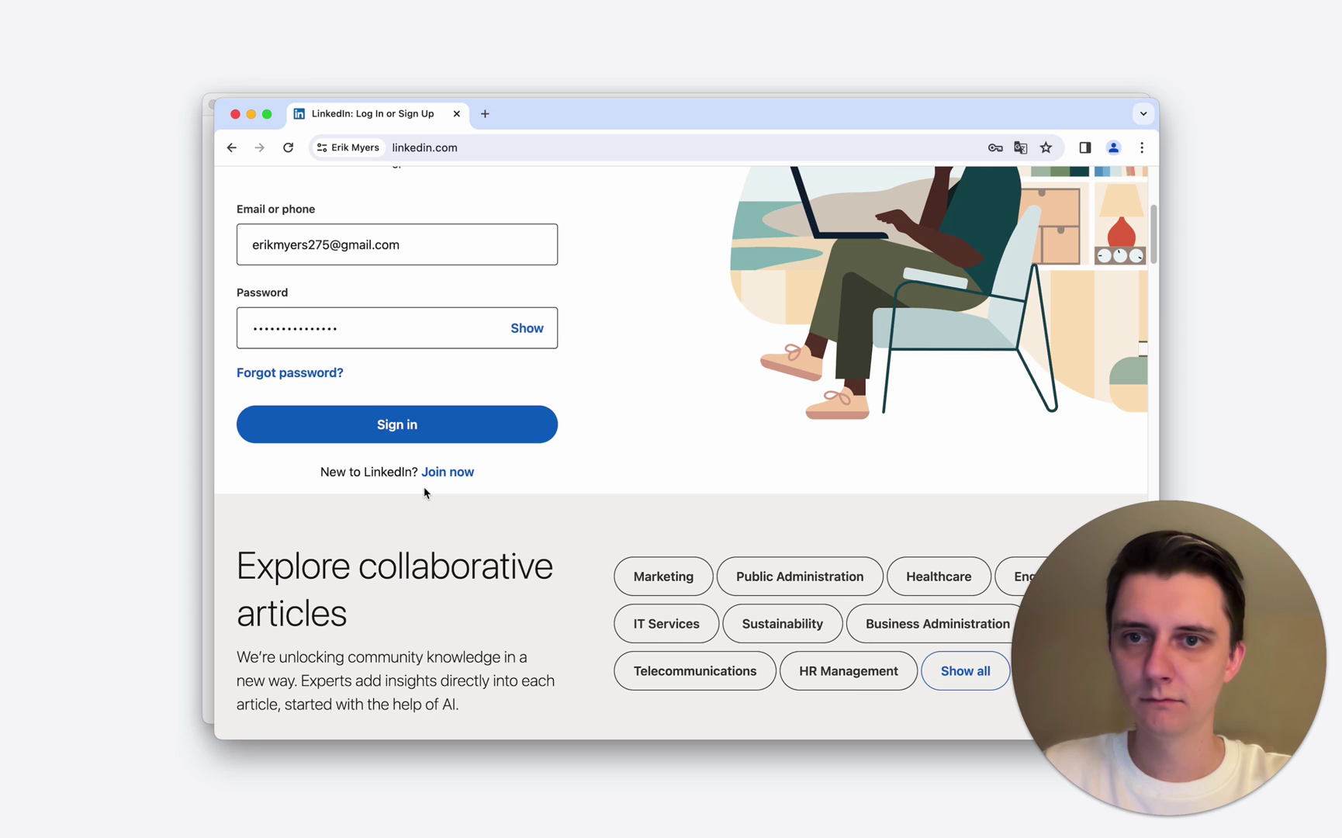
pyautogui.click(423, 419)
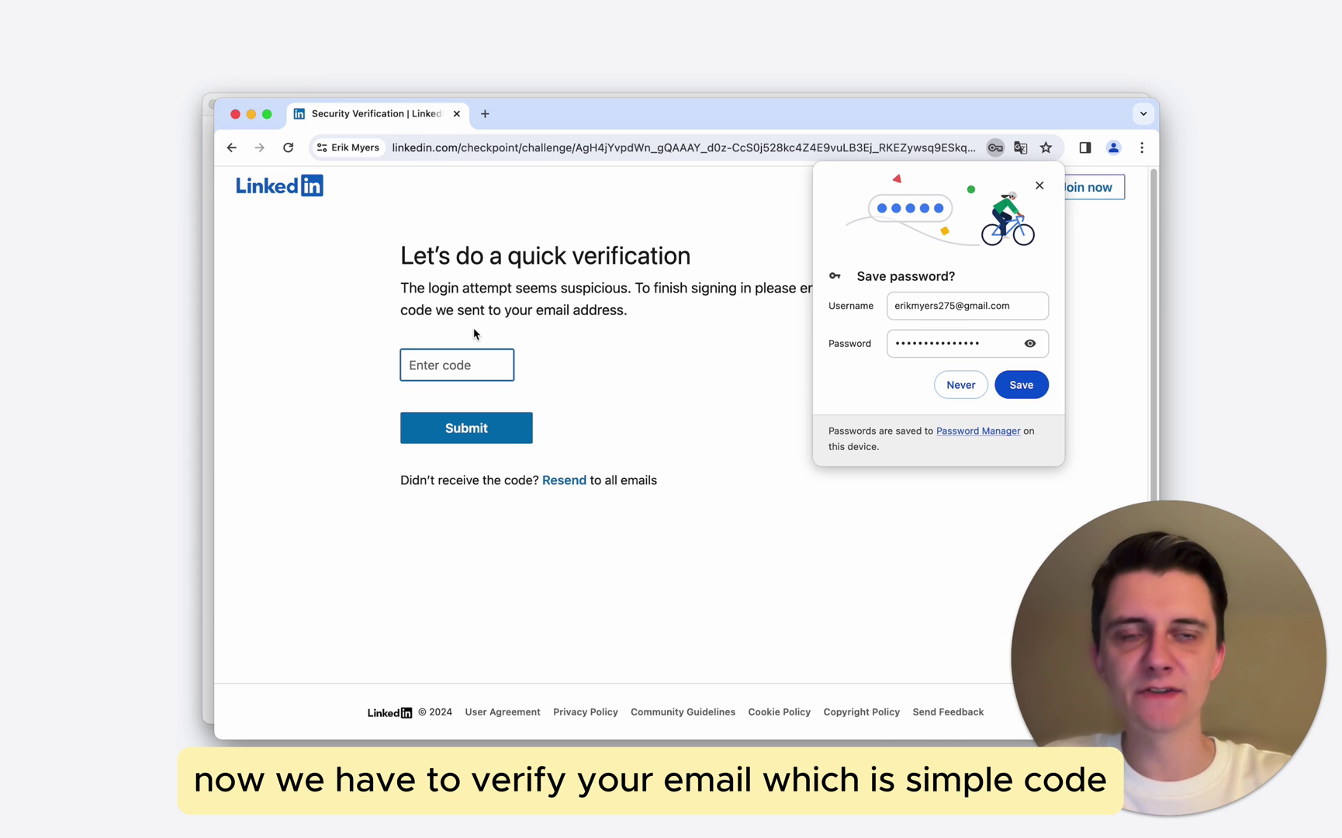
# - Decline saving the password, then copy the code from LinkedIn's verification email and submit it
pyautogui.click(1040, 185)
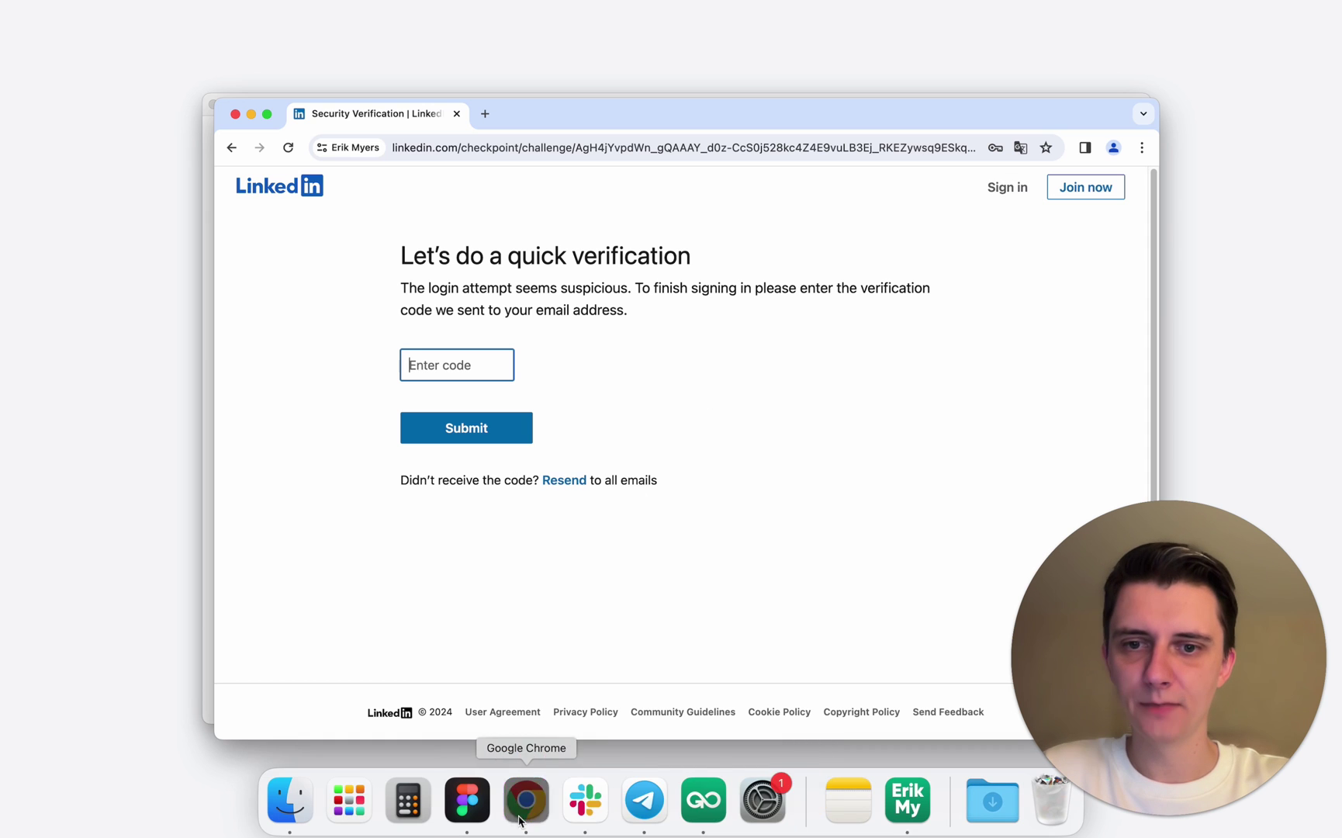
pyautogui.click(525, 802)
pyautogui.click(537, 236)
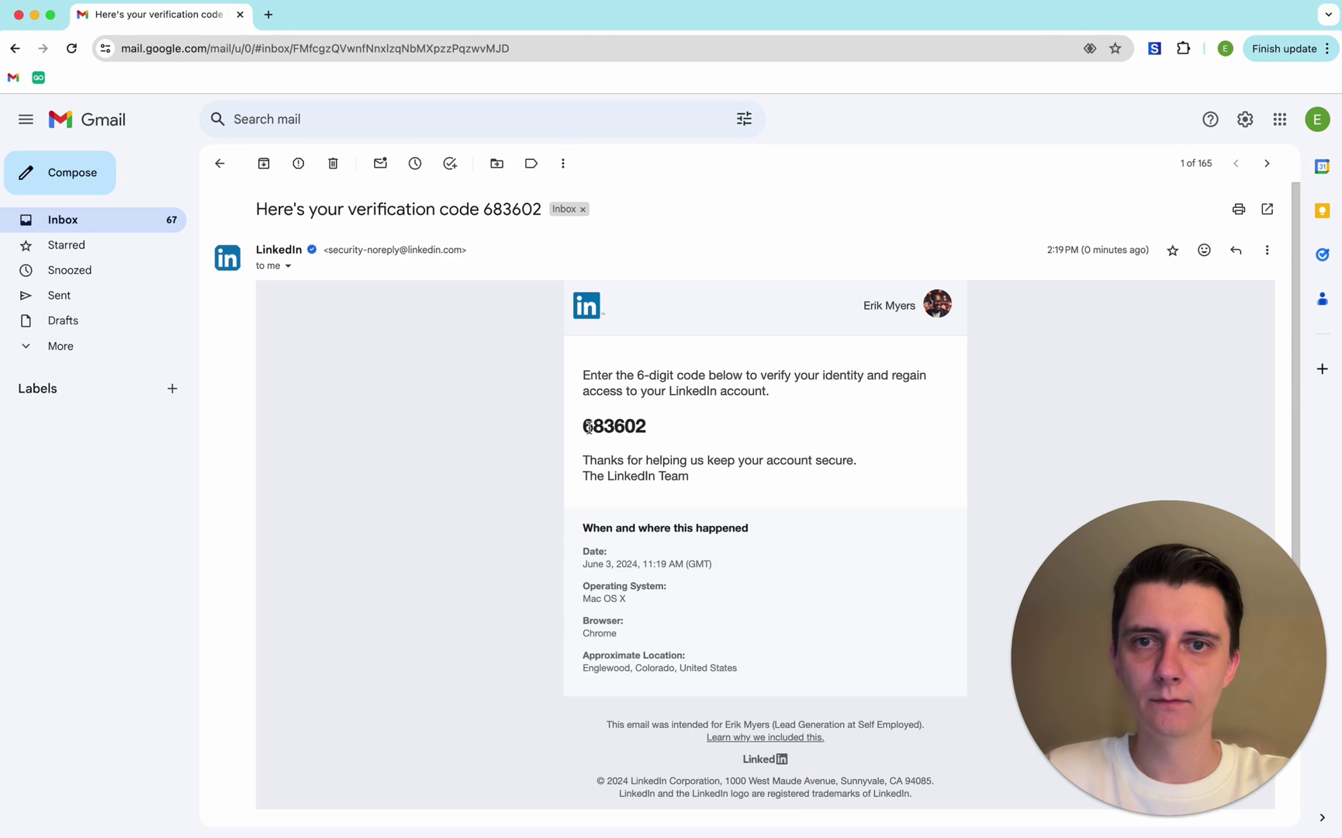
pyautogui.doubleClick(613, 426)
pyautogui.press('super+c')
pyautogui.press('super+grave')
pyautogui.press('super+v')
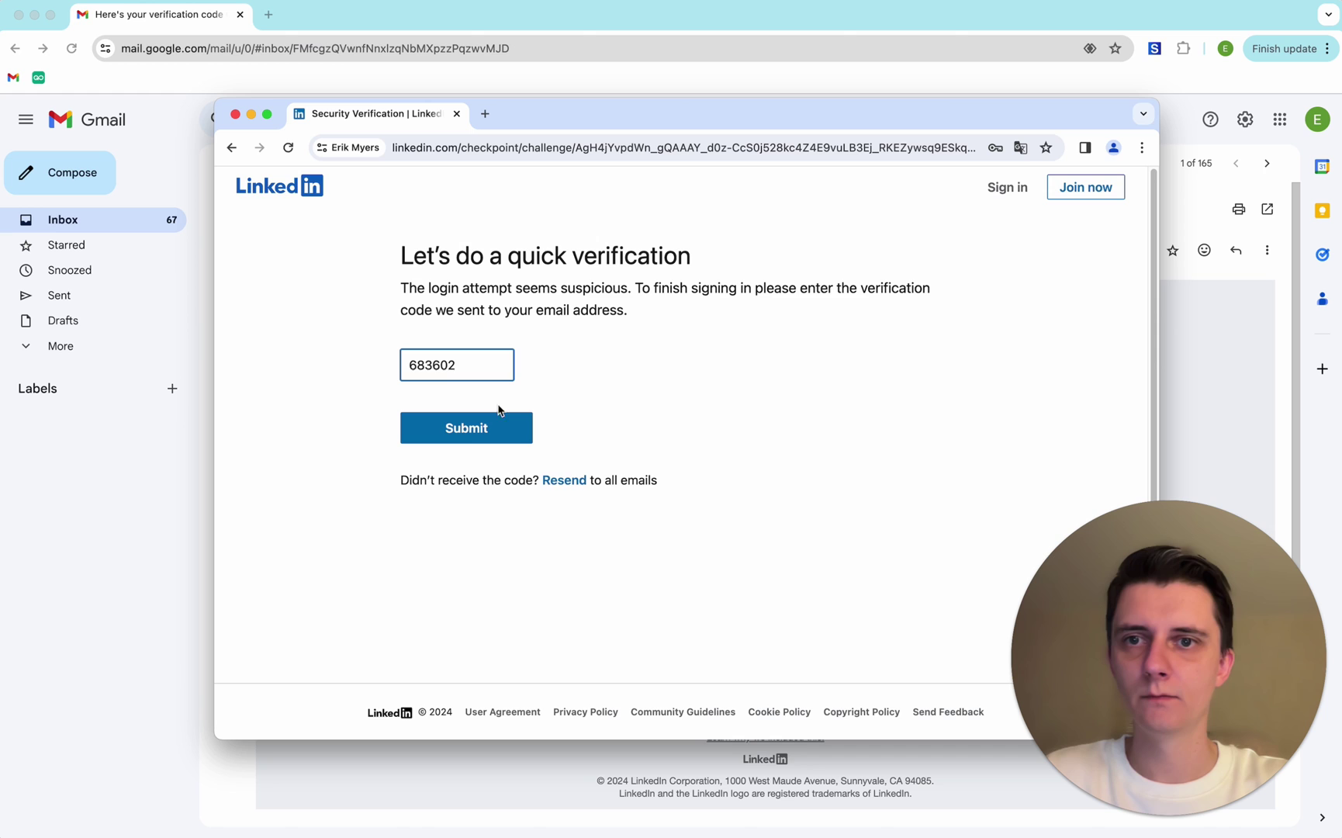
pyautogui.click(466, 441)
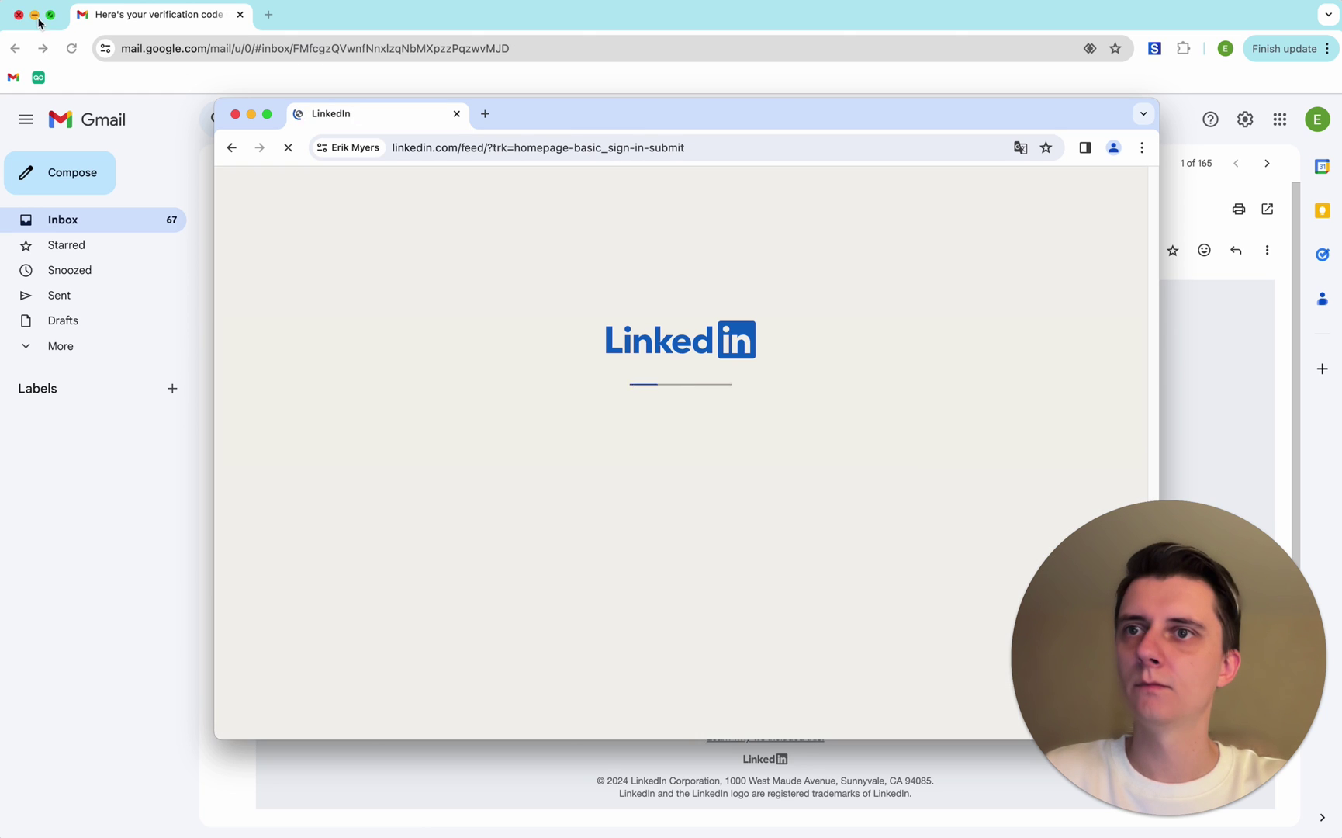
pyautogui.click(34, 14)
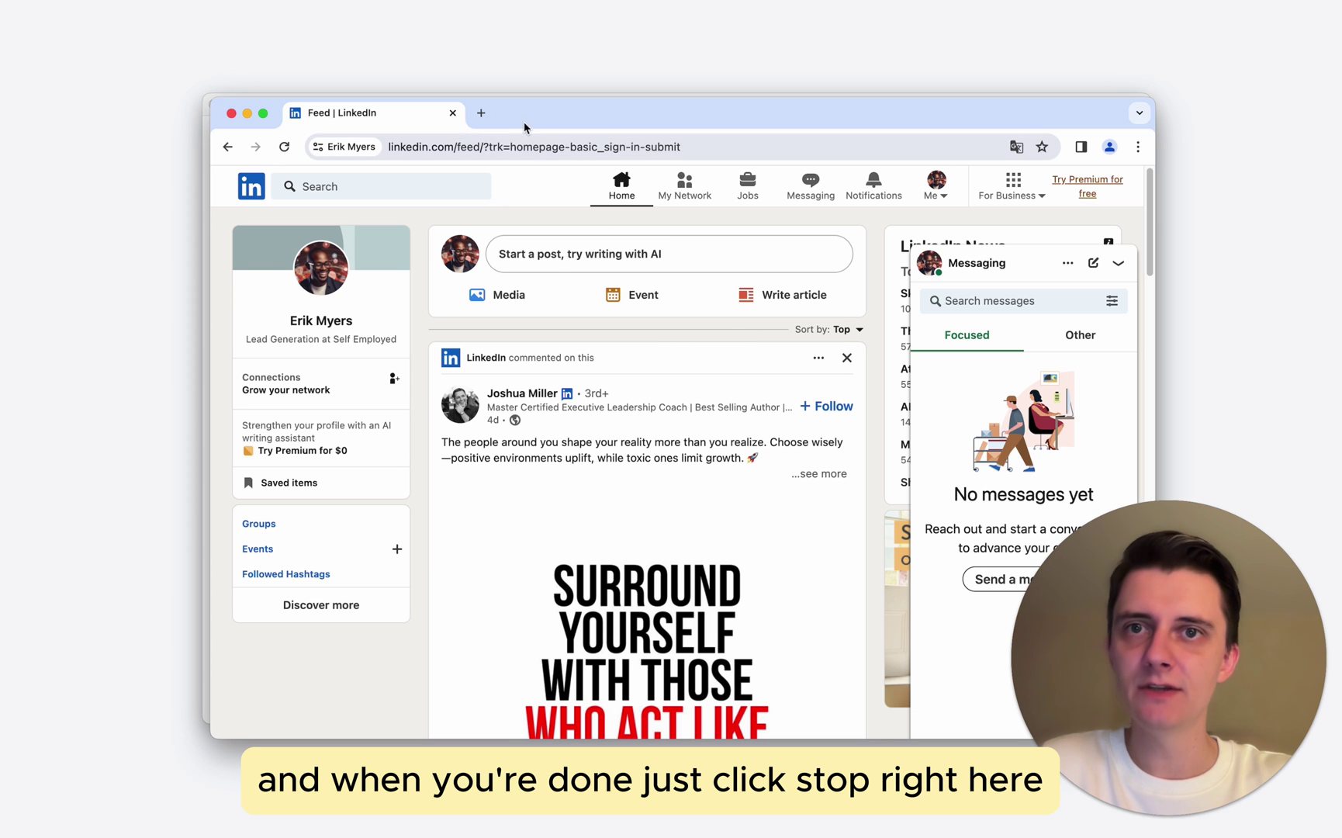
# - Stop the new LinkedIn profile in GoLogin, then run it again
pyautogui.moveTo(524, 128); pyautogui.dragTo(714, 293)
pyautogui.click(472, 244)
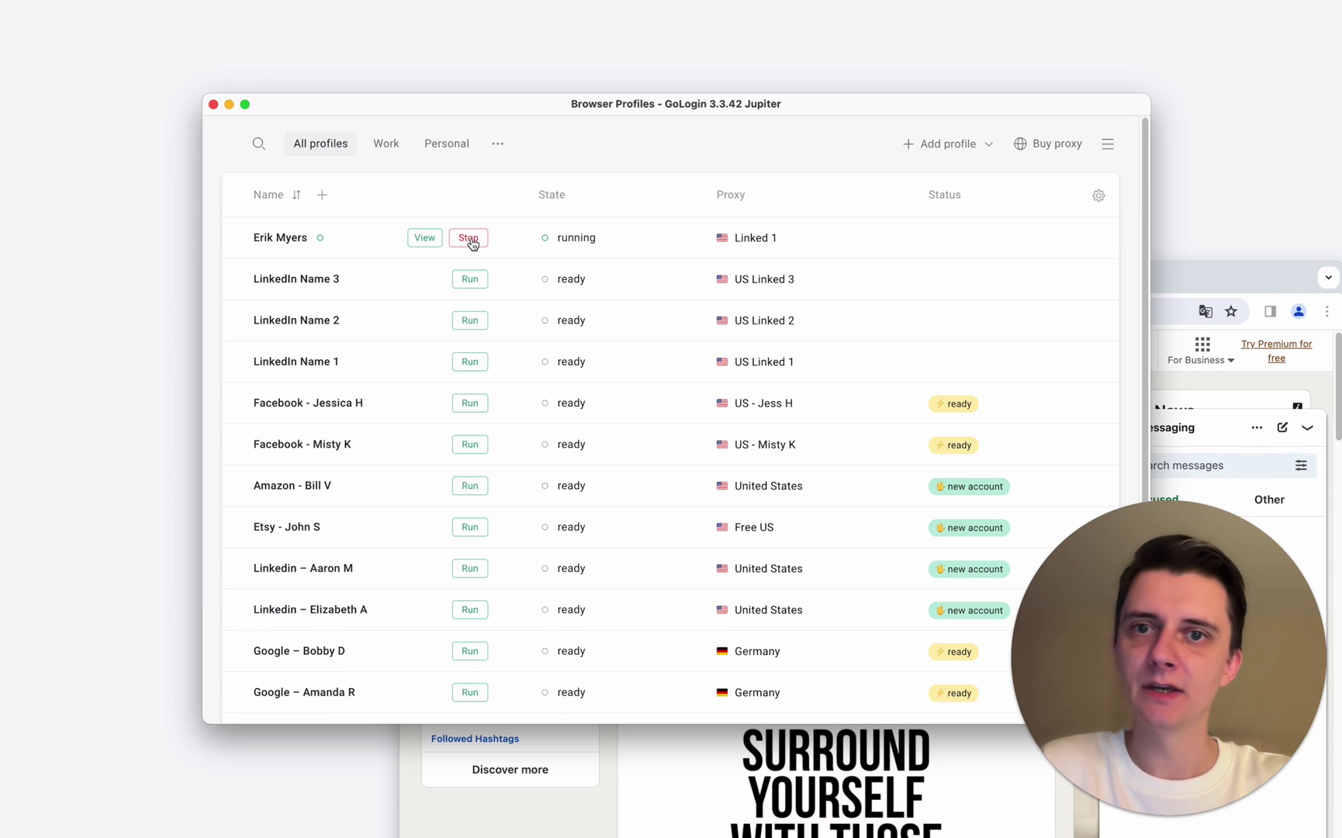
pyautogui.click(470, 238)
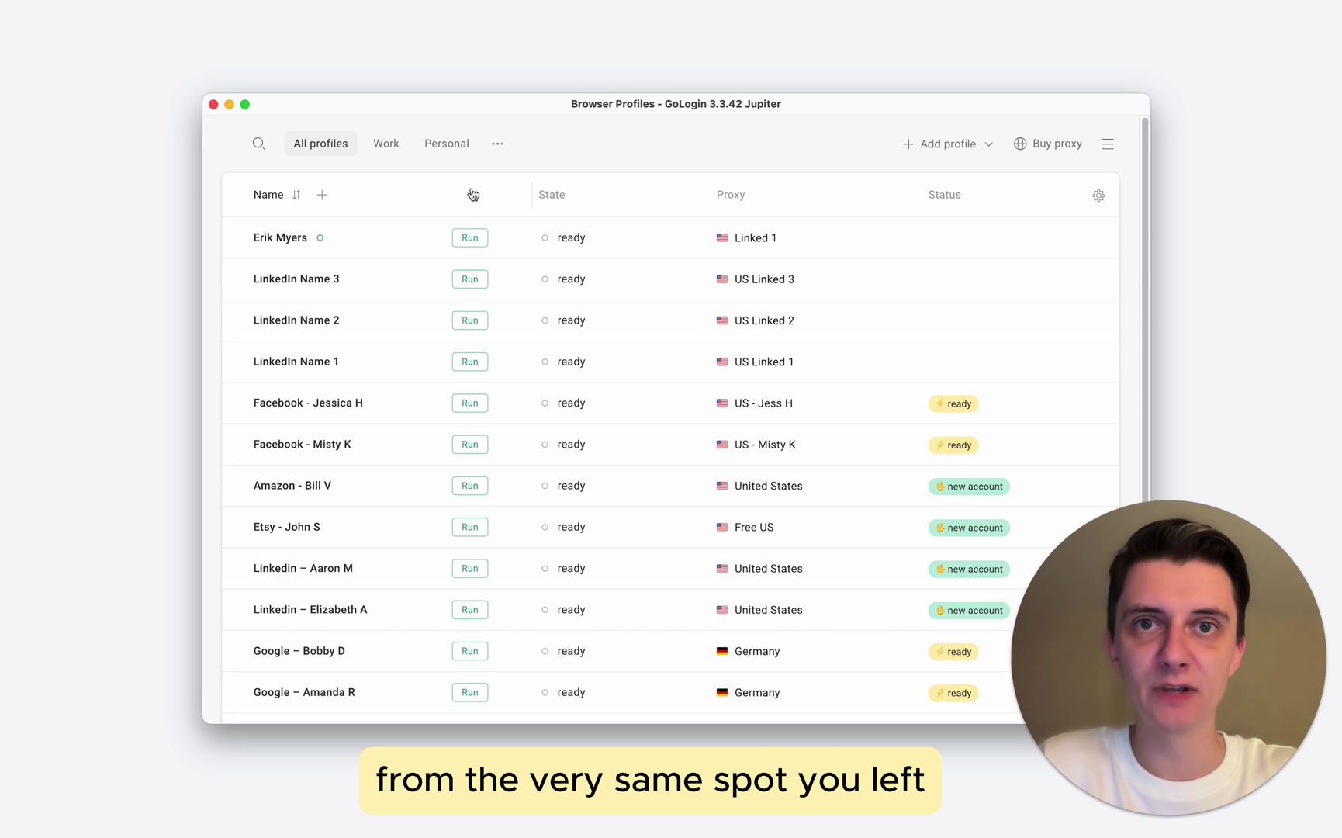
pyautogui.click(475, 240)
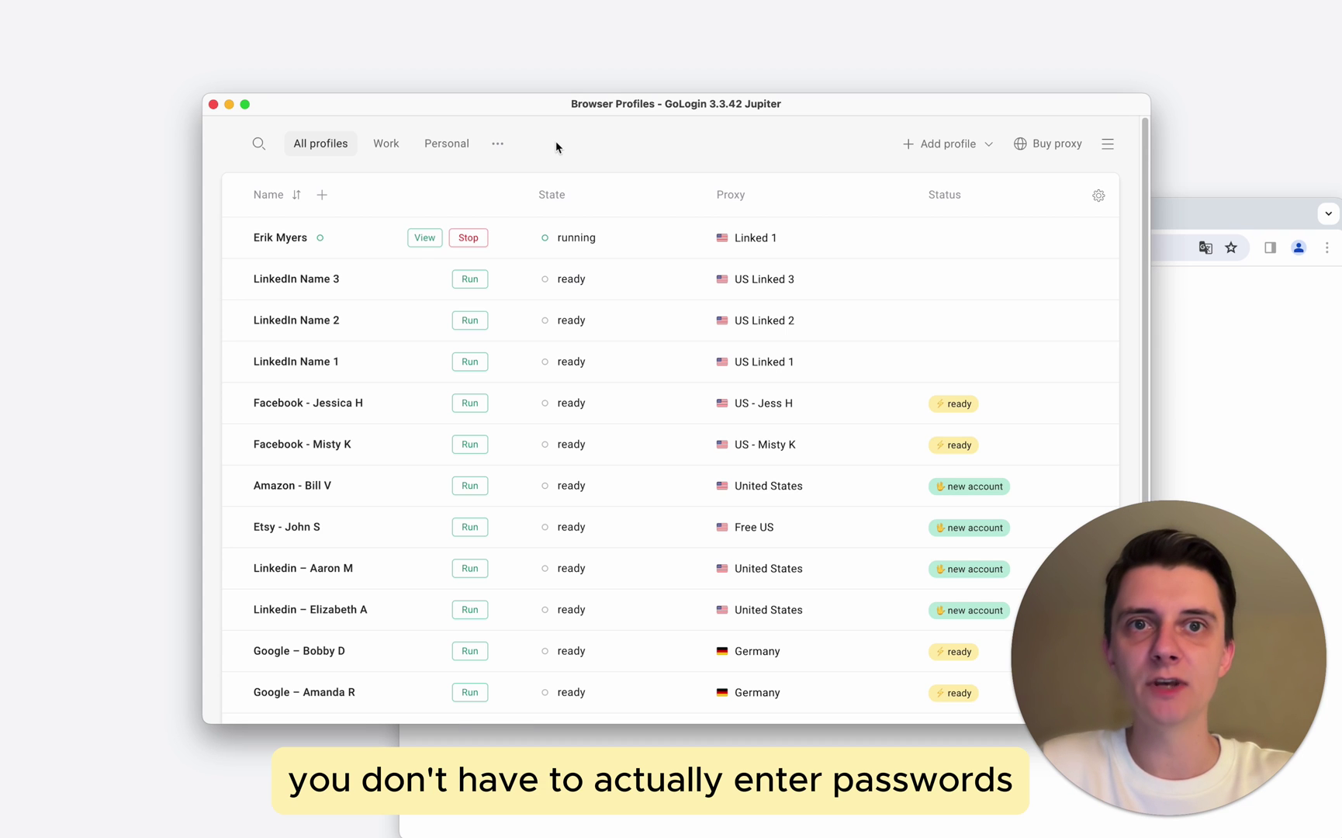
# - Reposition the reopened LinkedIn window to confirm the feed is still signed in
pyautogui.click(1202, 214)
pyautogui.moveTo(1198, 215); pyautogui.dragTo(1021, 123)
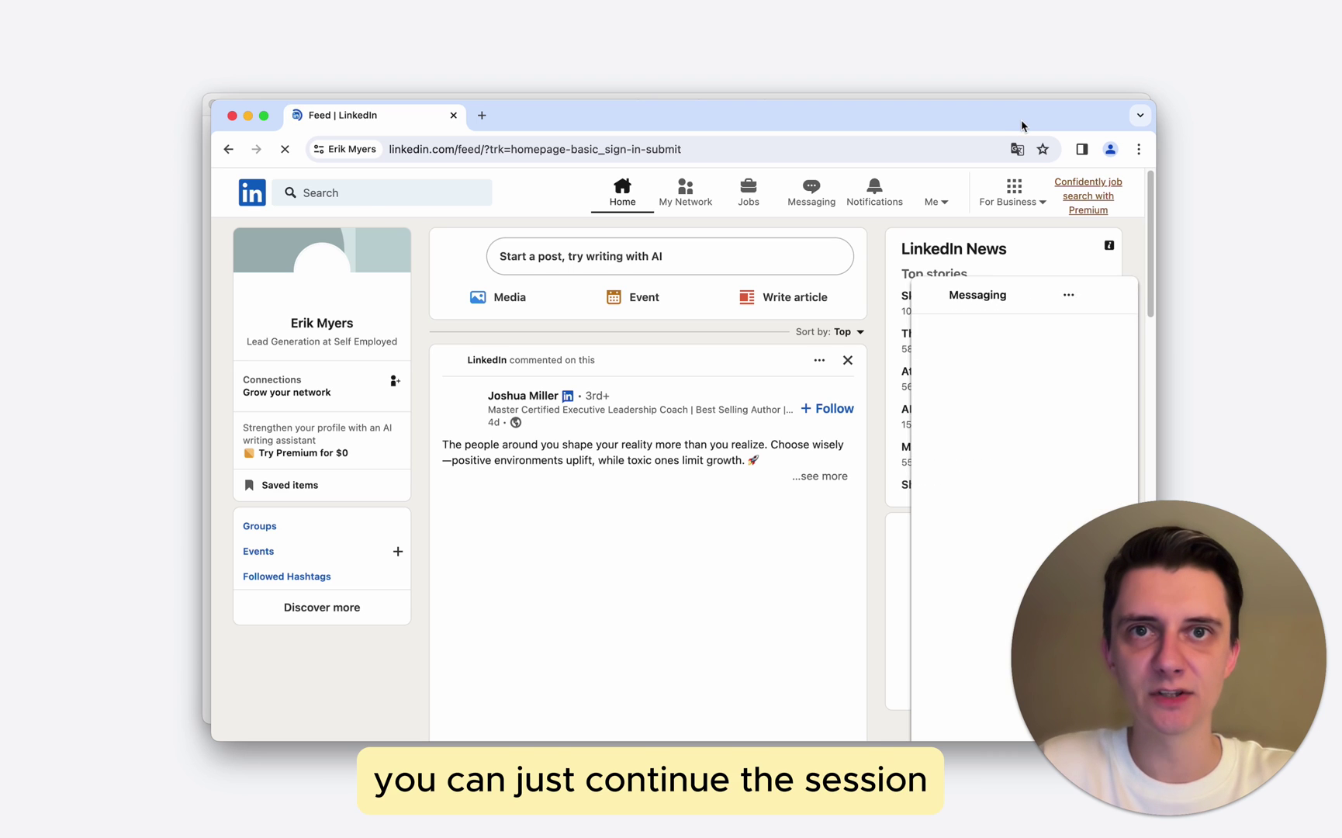
pyautogui.moveTo(1020, 125); pyautogui.dragTo(1209, 310)
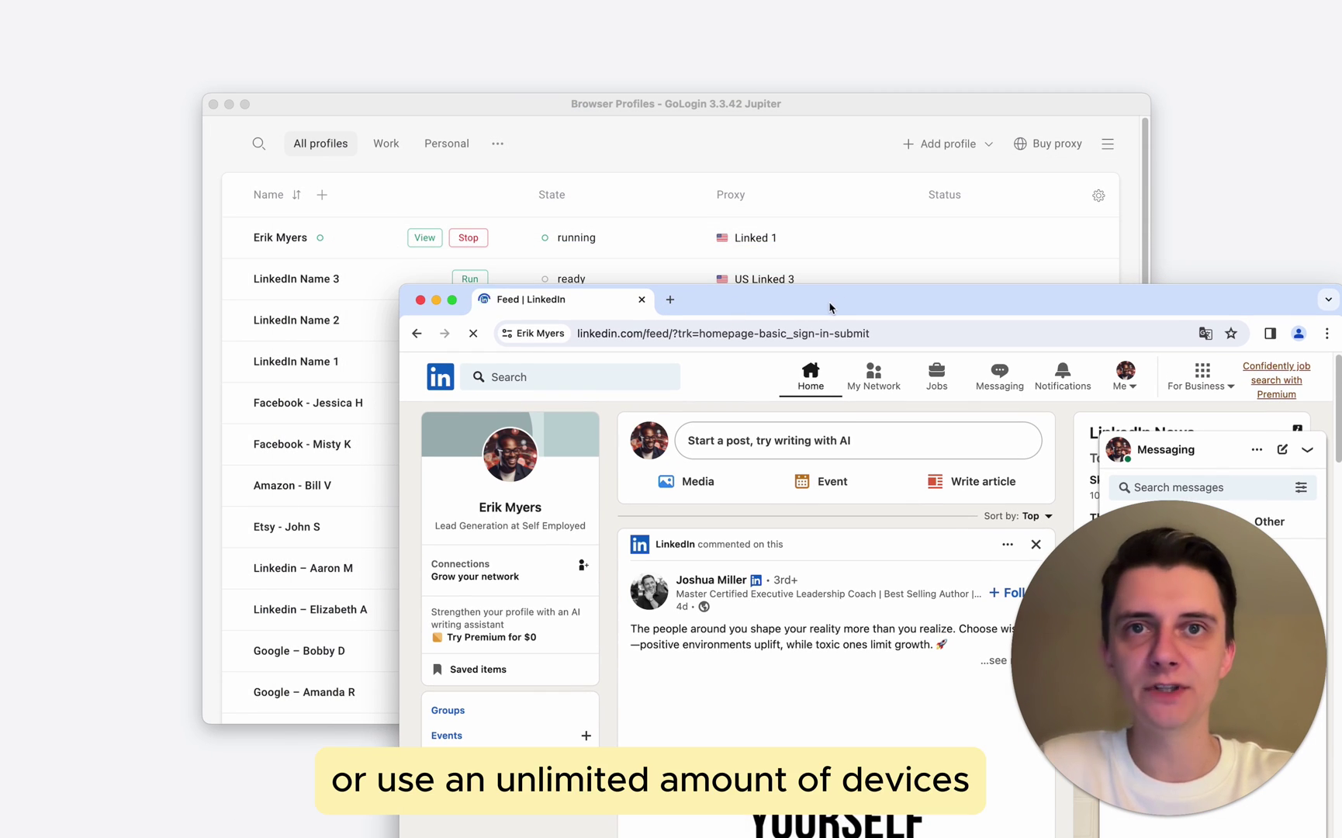
pyautogui.moveTo(829, 307); pyautogui.dragTo(632, 120)
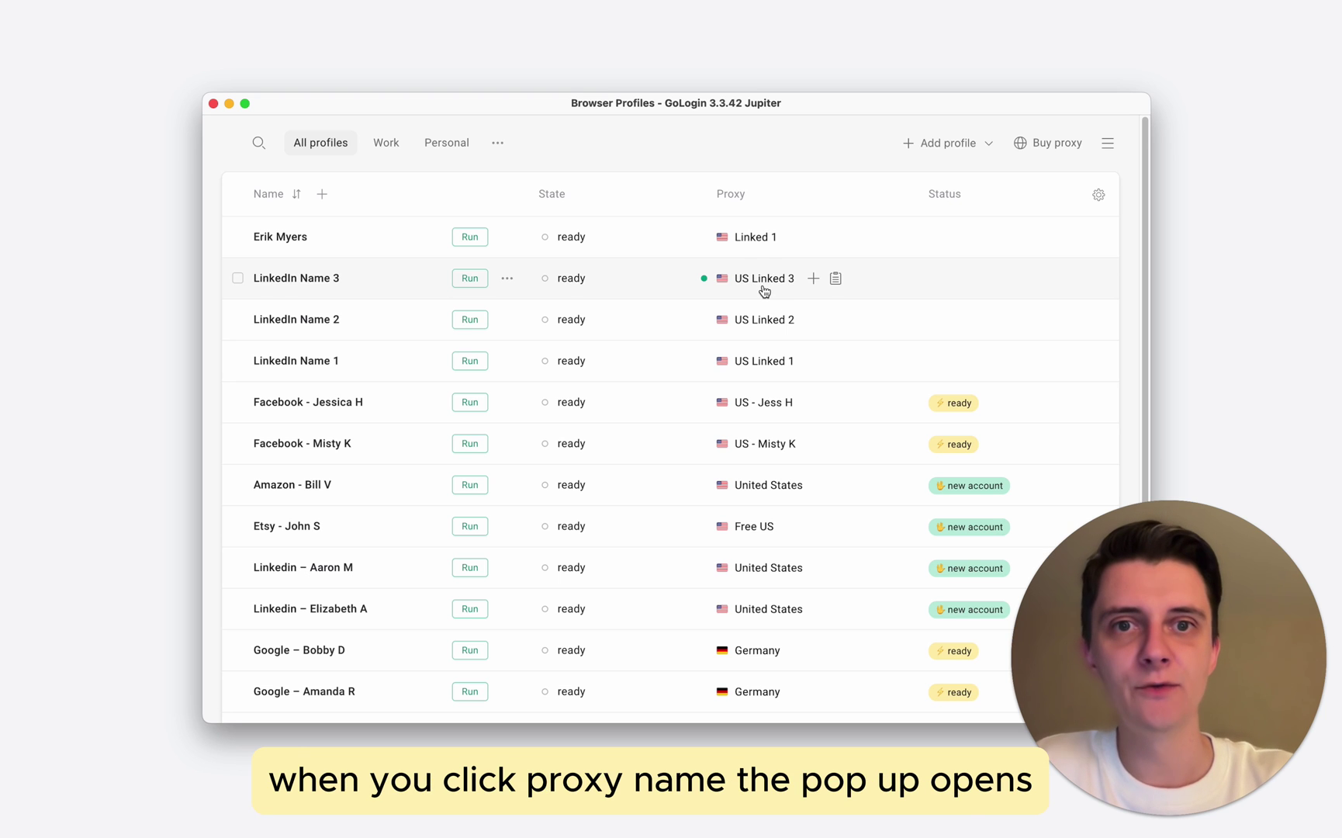
pyautogui.click(770, 281)
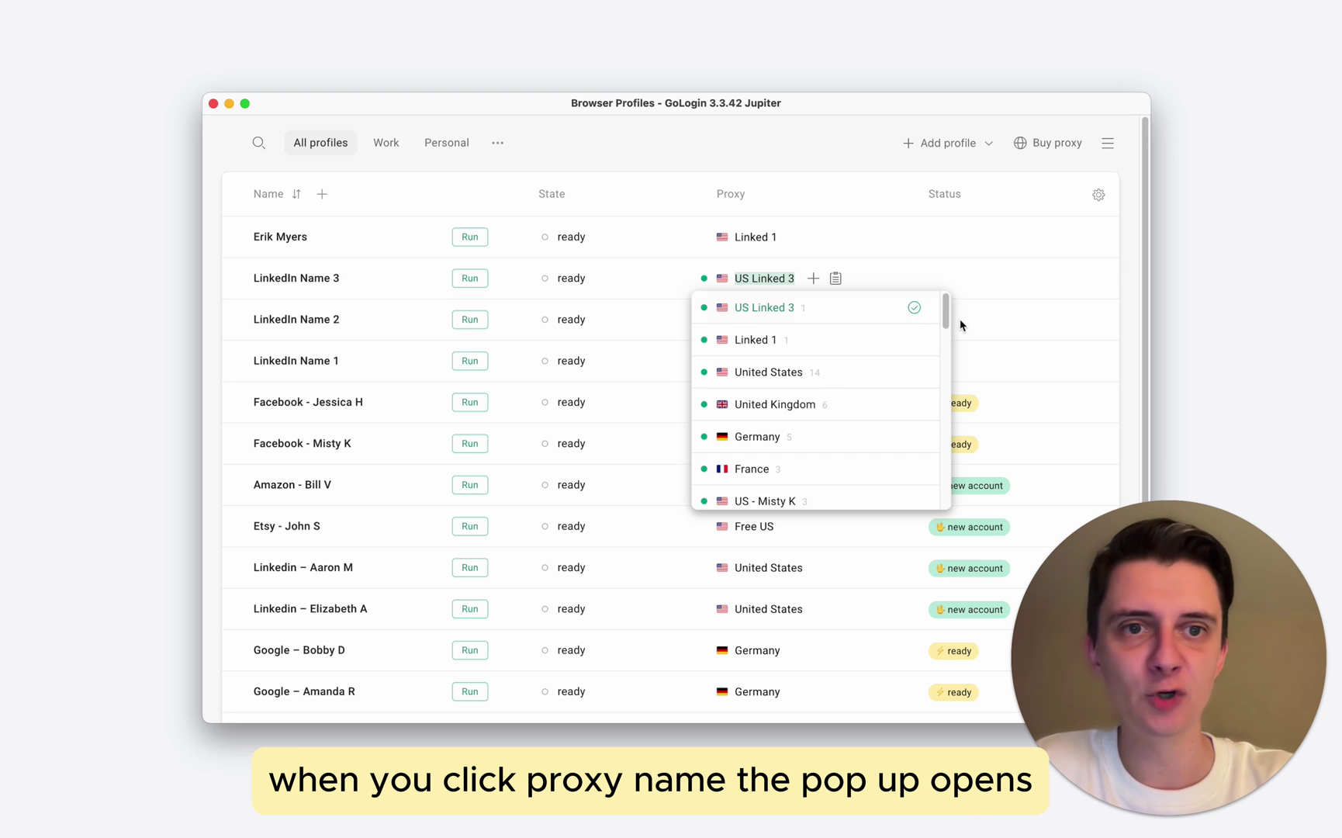
pyautogui.moveTo(946, 312); pyautogui.dragTo(698, 273)
pyautogui.click(669, 281)
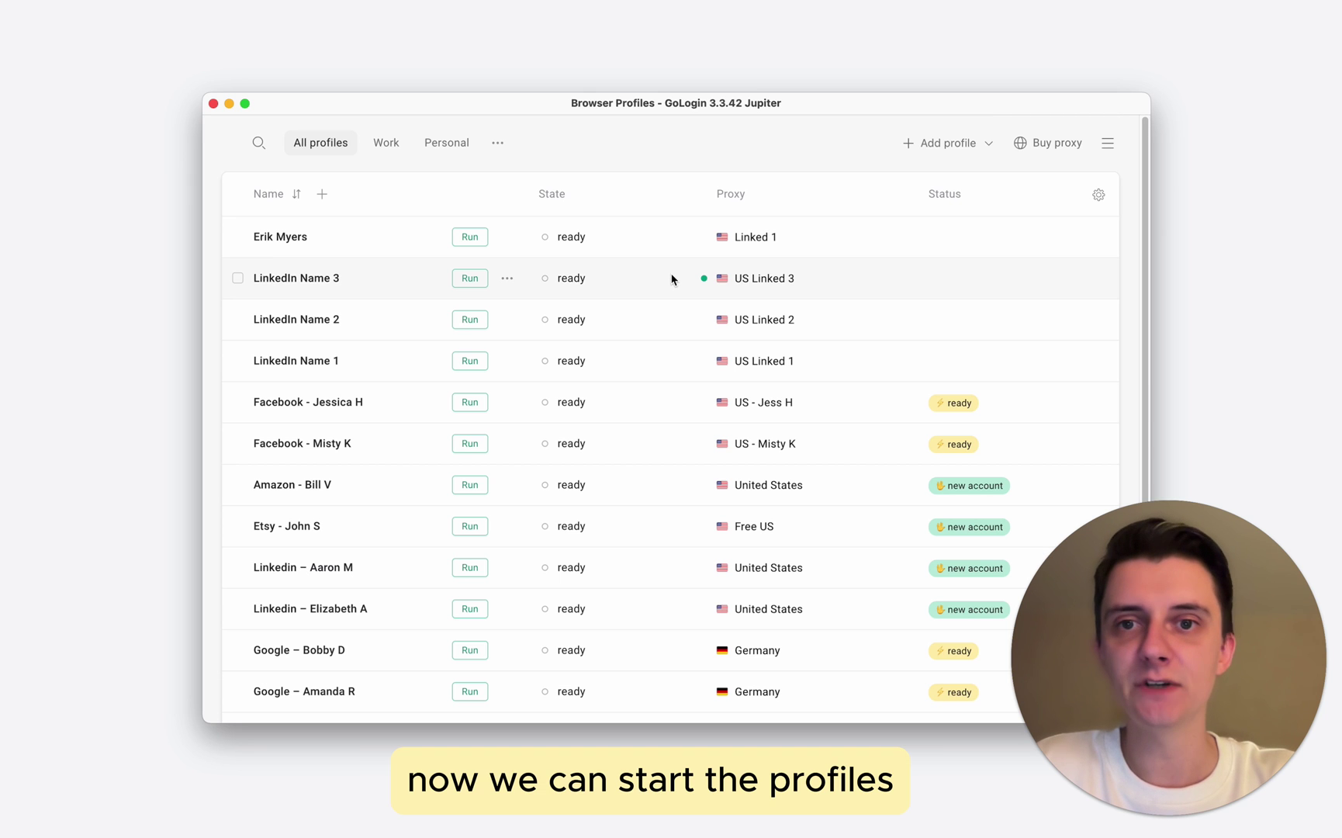
# - Run LinkedIn Name 1 and 2, then spread their browser windows apart to show each feed
pyautogui.click(481, 361)
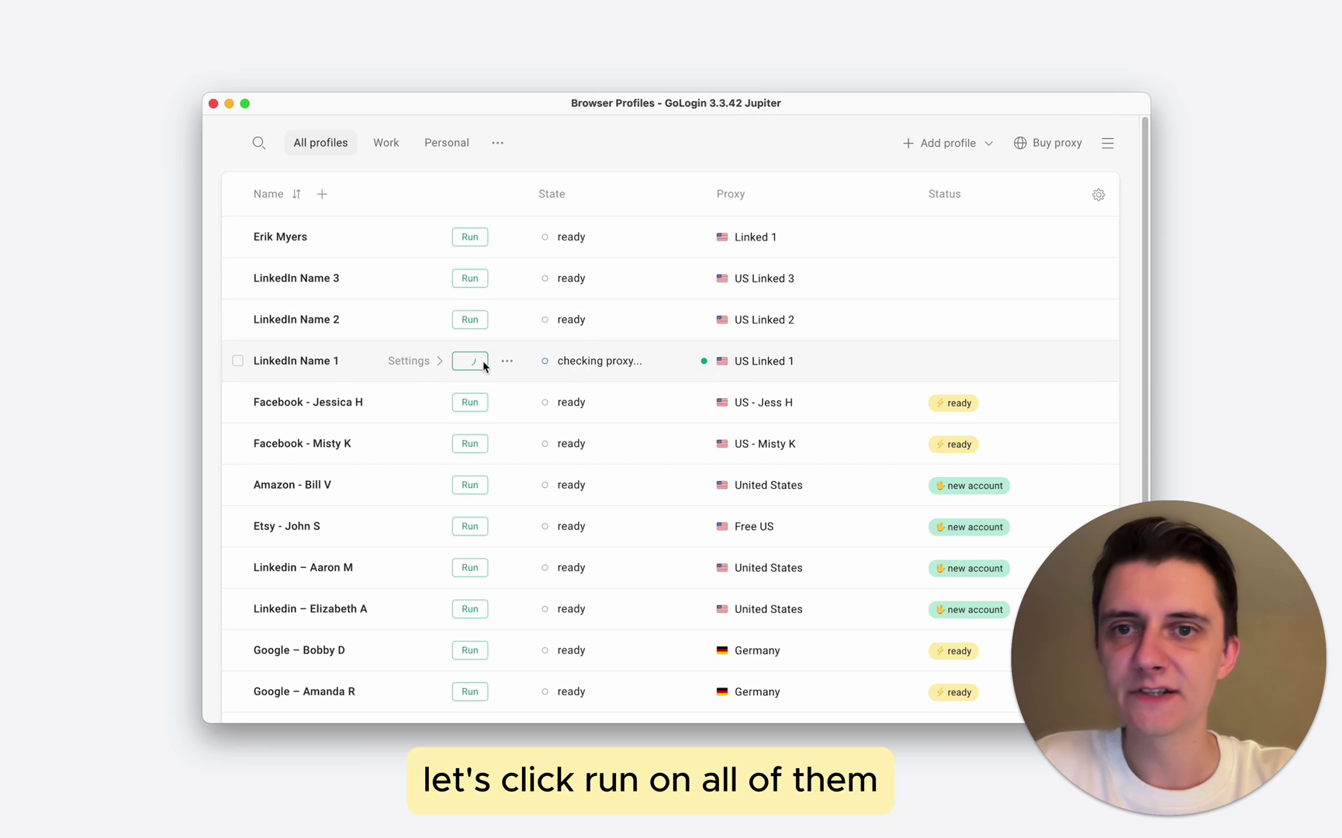
pyautogui.click(485, 329)
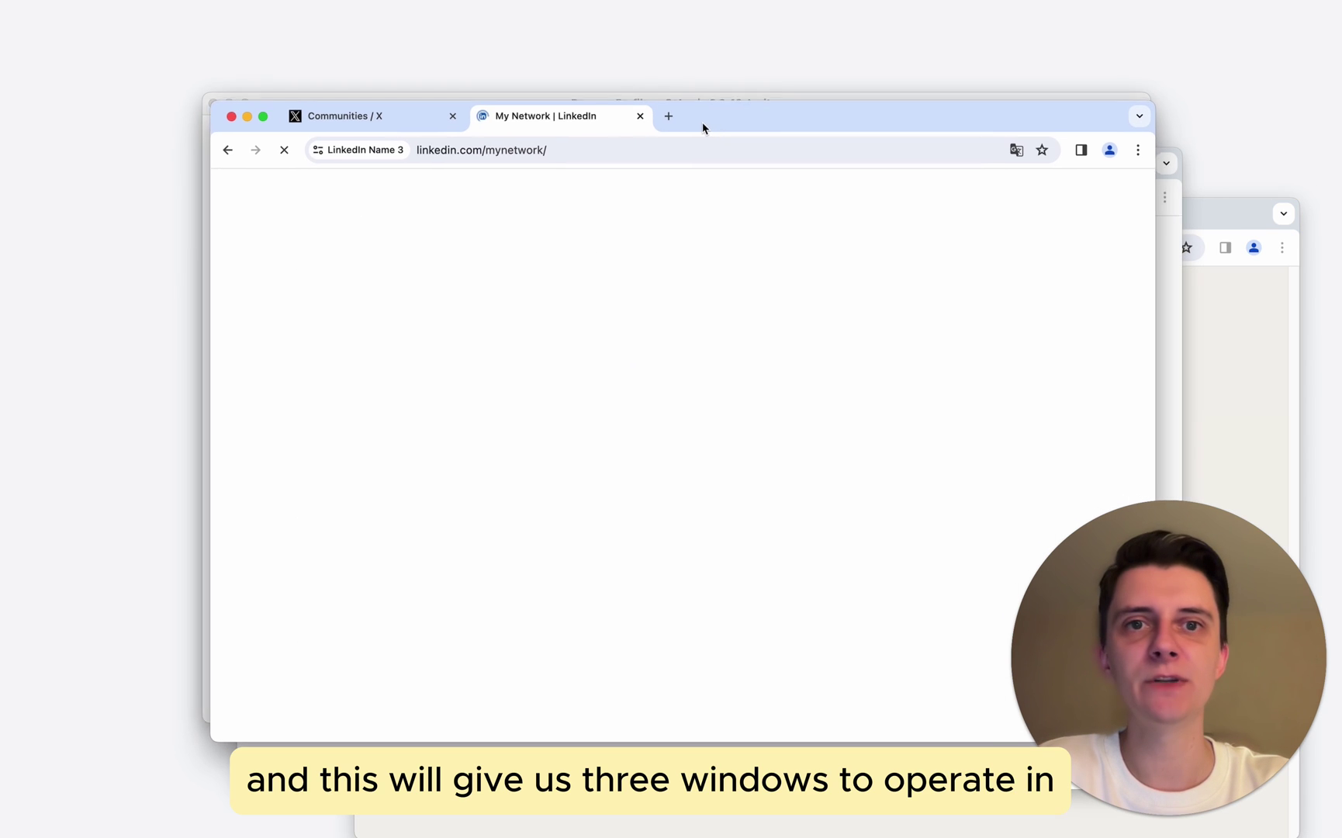
pyautogui.click(1243, 338)
pyautogui.moveTo(992, 206); pyautogui.dragTo(878, 160)
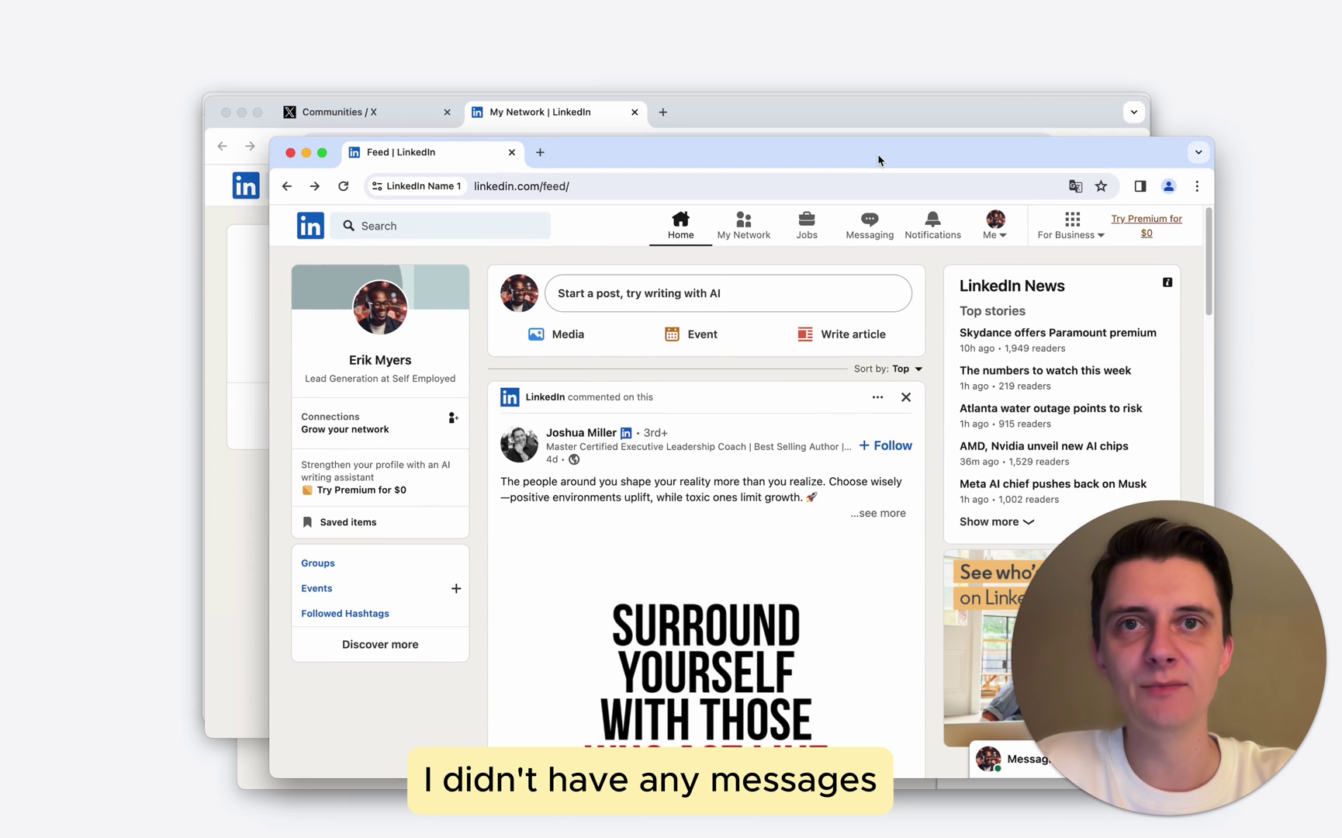
pyautogui.moveTo(878, 160); pyautogui.dragTo(863, 159)
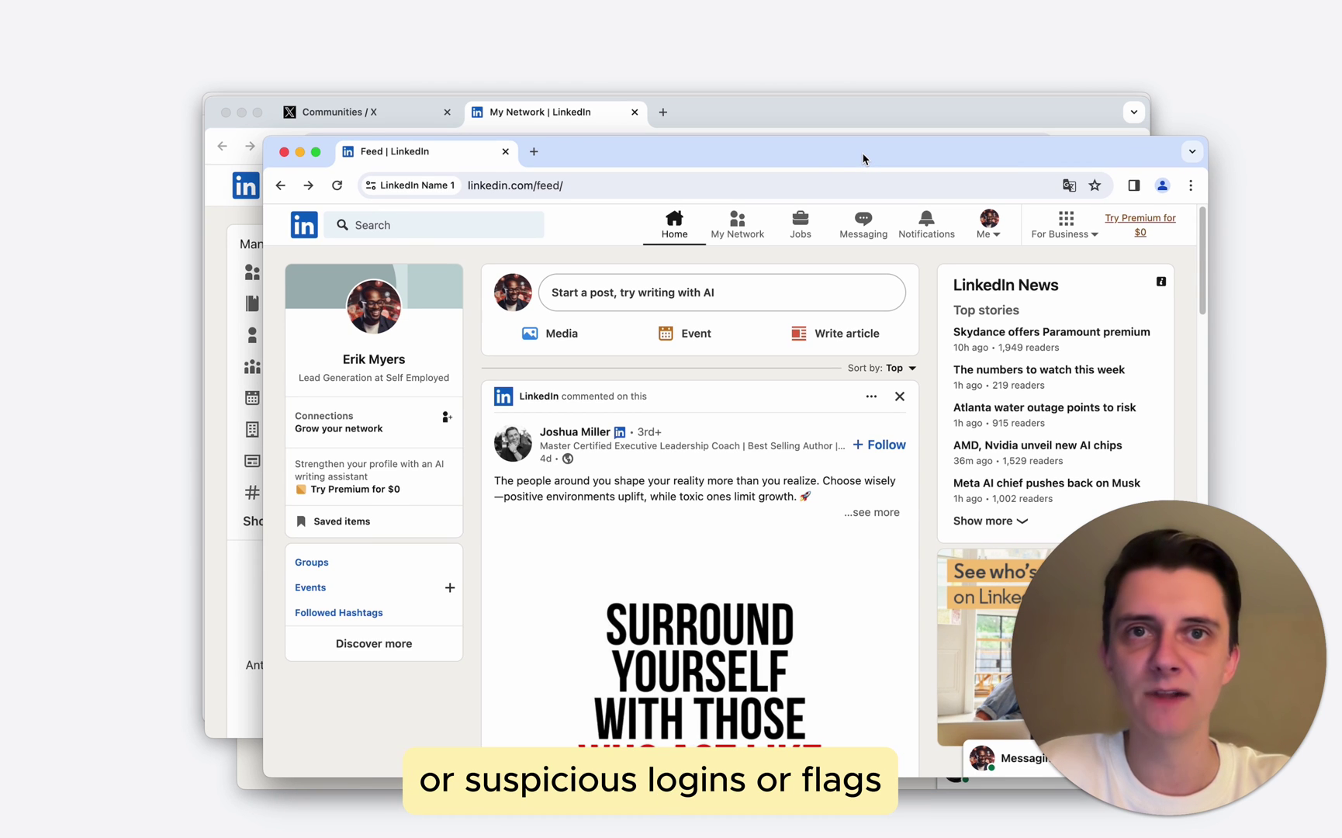
pyautogui.moveTo(658, 164); pyautogui.dragTo(568, 164)
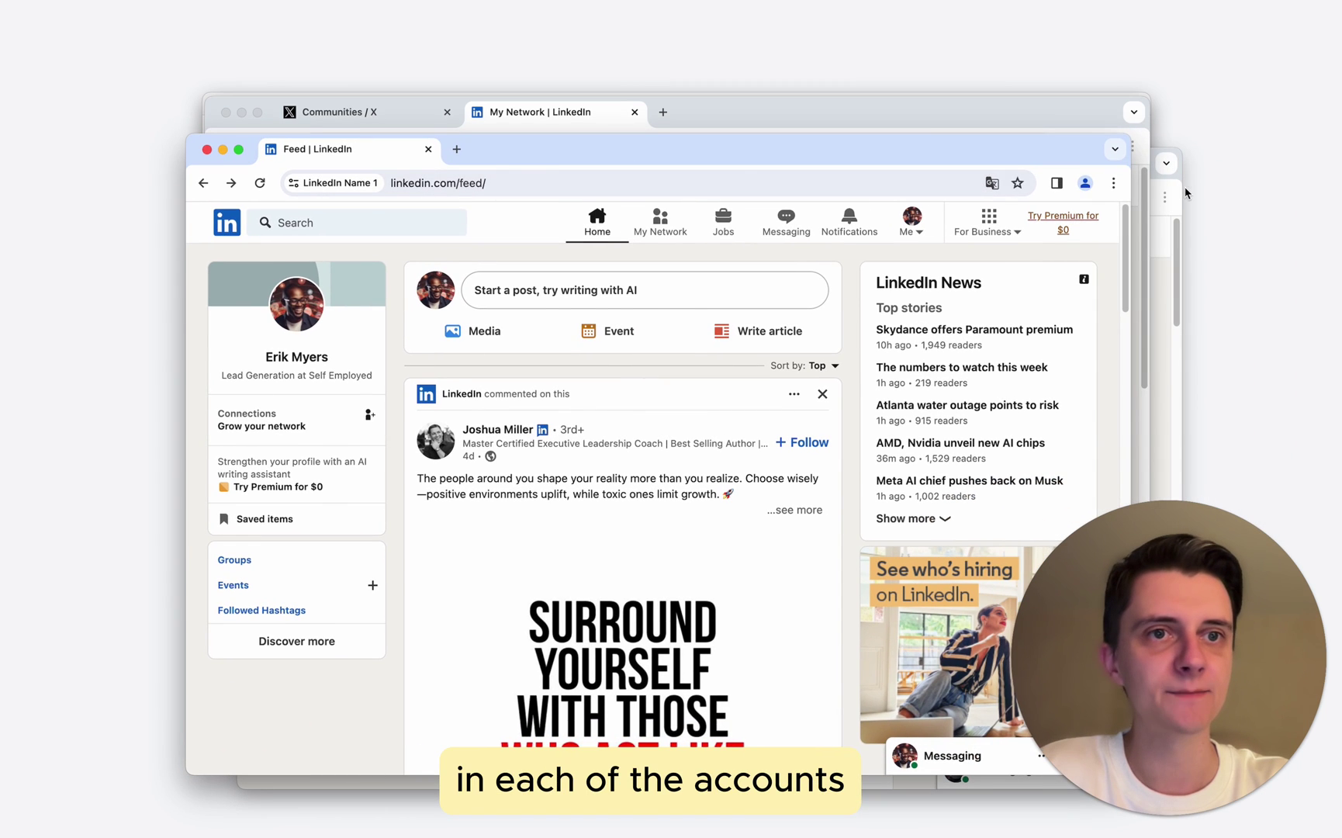
pyautogui.moveTo(1195, 190); pyautogui.dragTo(768, 200)
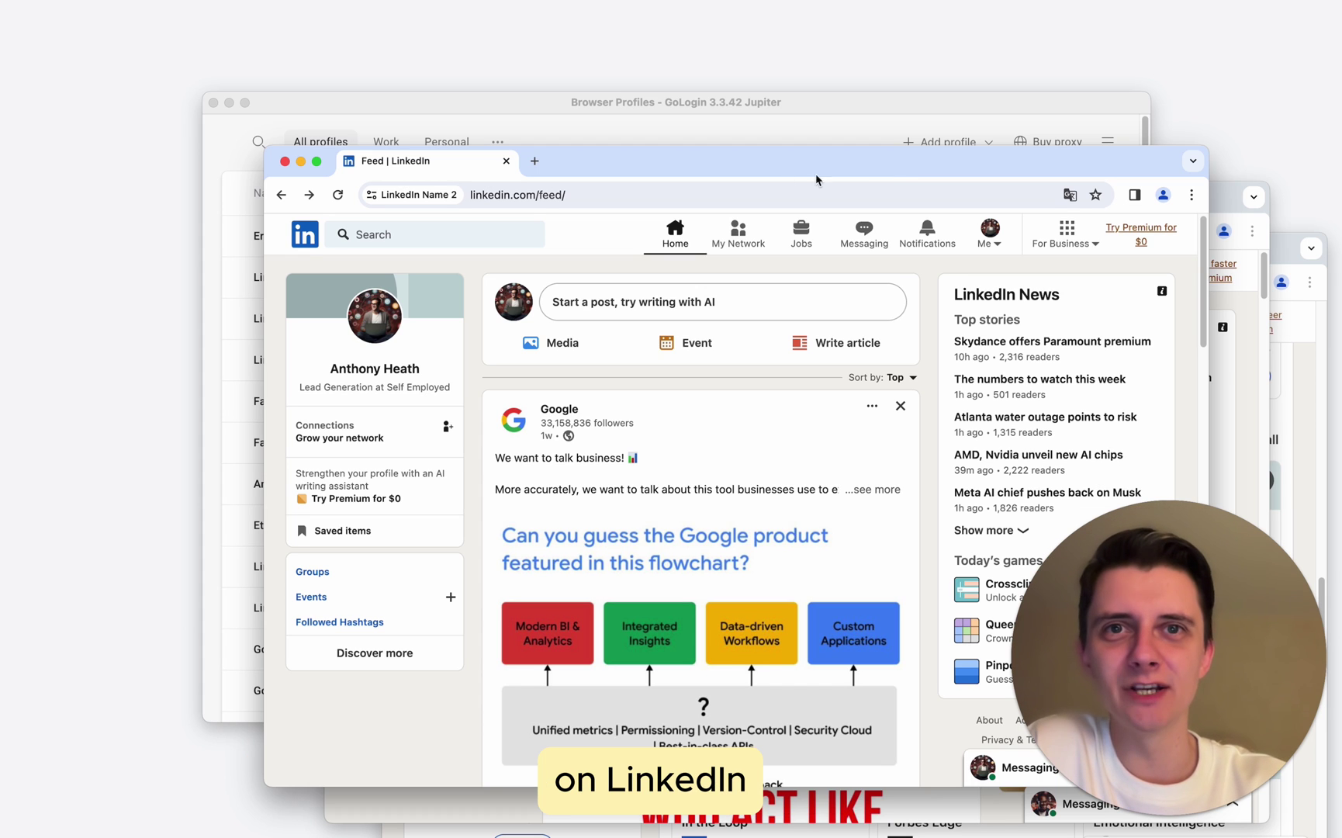
# - Stop the LinkedIn Name 3, Name 2 and Name 1 profiles from GoLogin's list
pyautogui.click(509, 104)
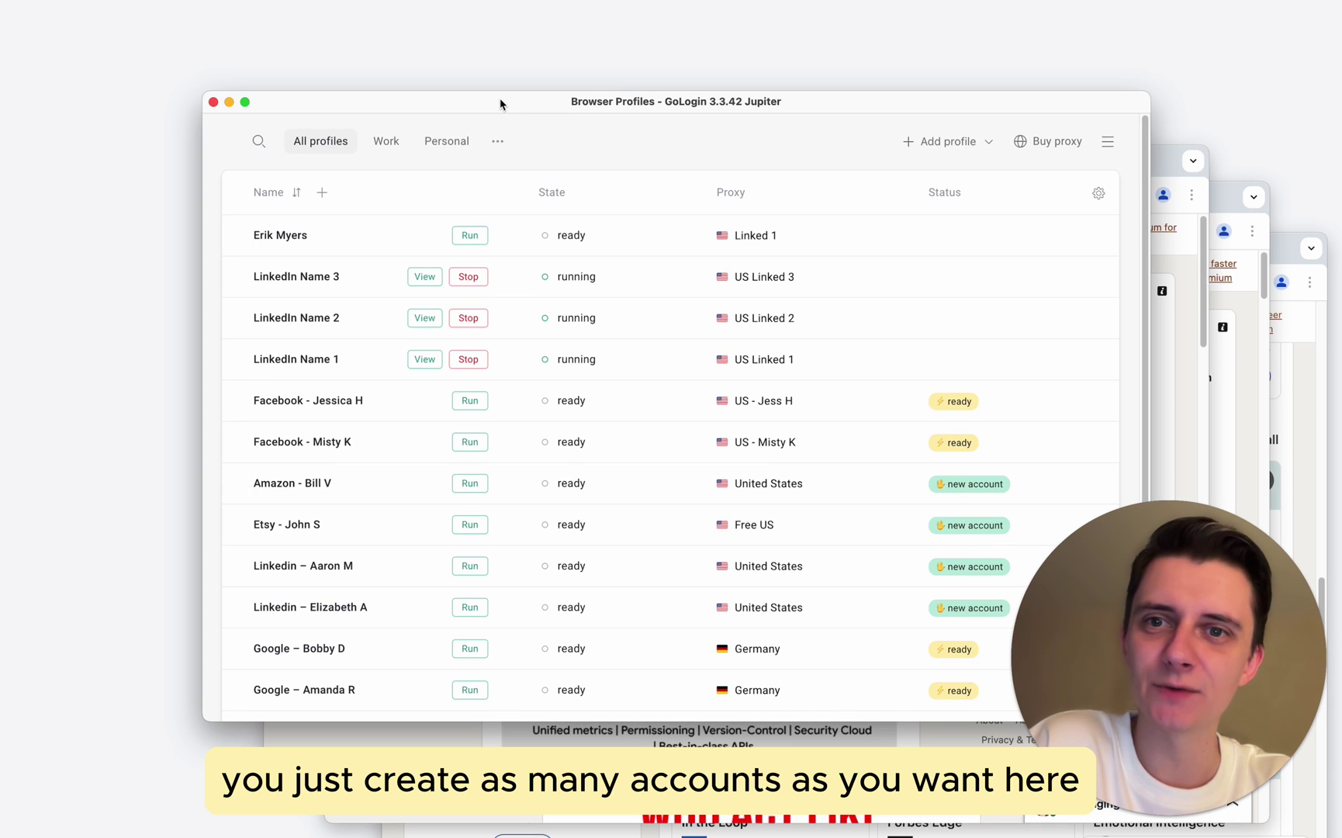
pyautogui.click(1221, 207)
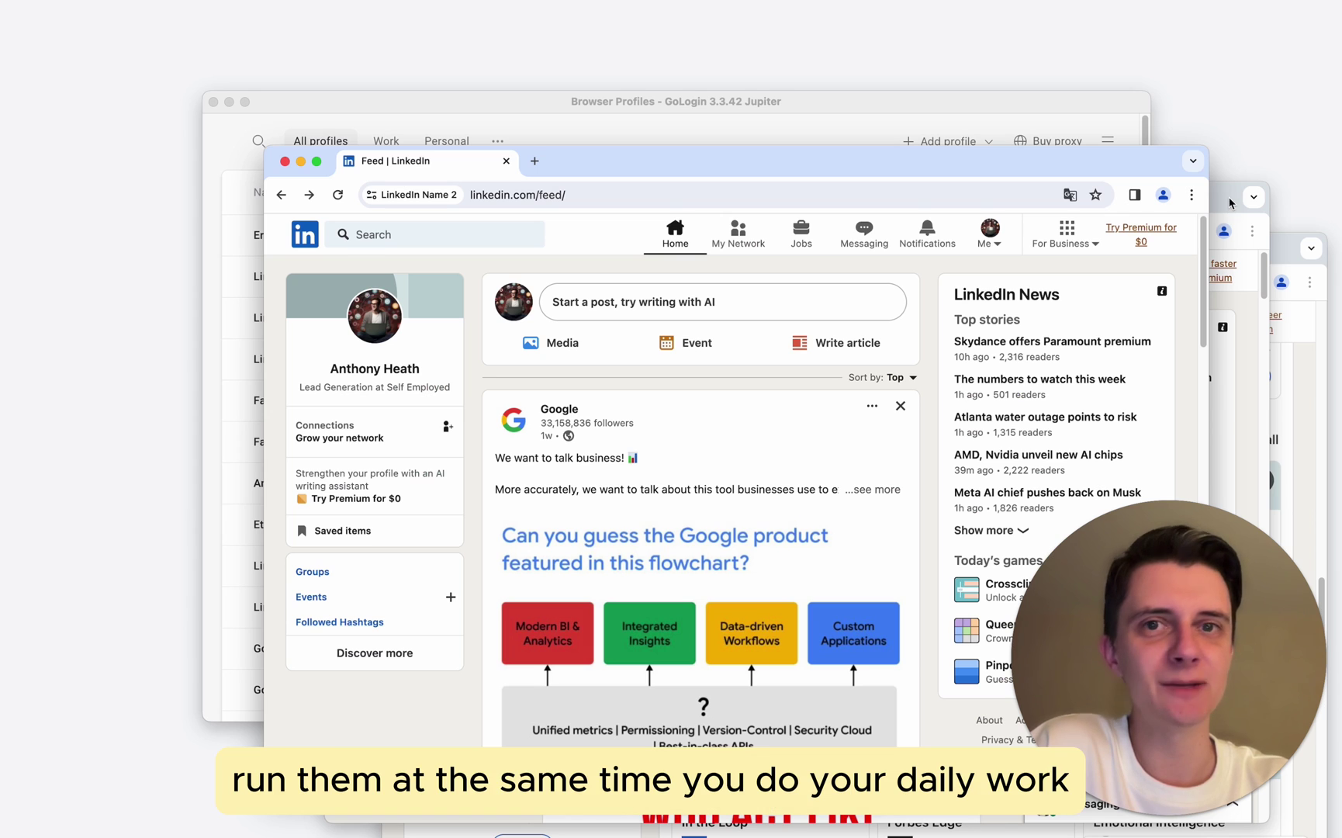
pyautogui.click(1230, 203)
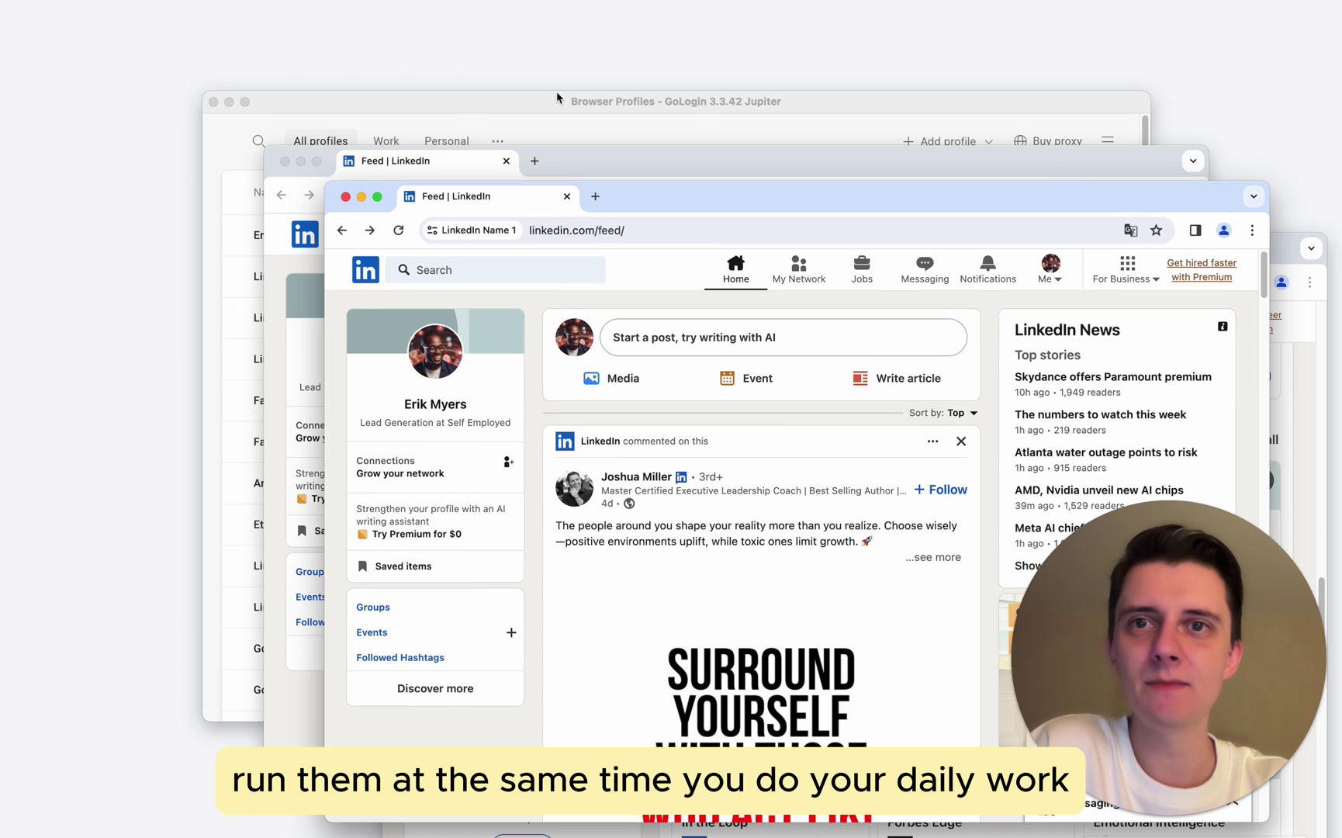
pyautogui.click(463, 109)
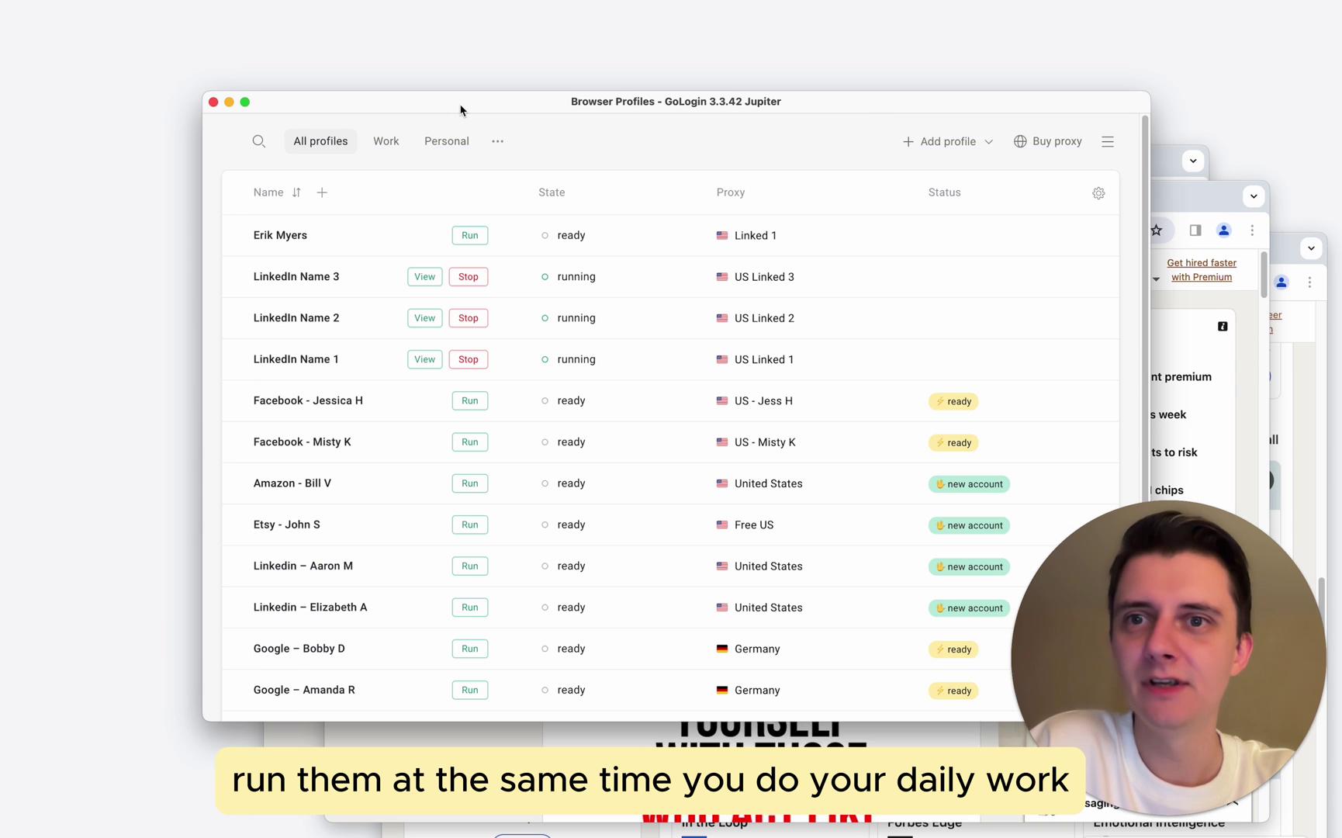
pyautogui.click(470, 277)
pyautogui.click(473, 320)
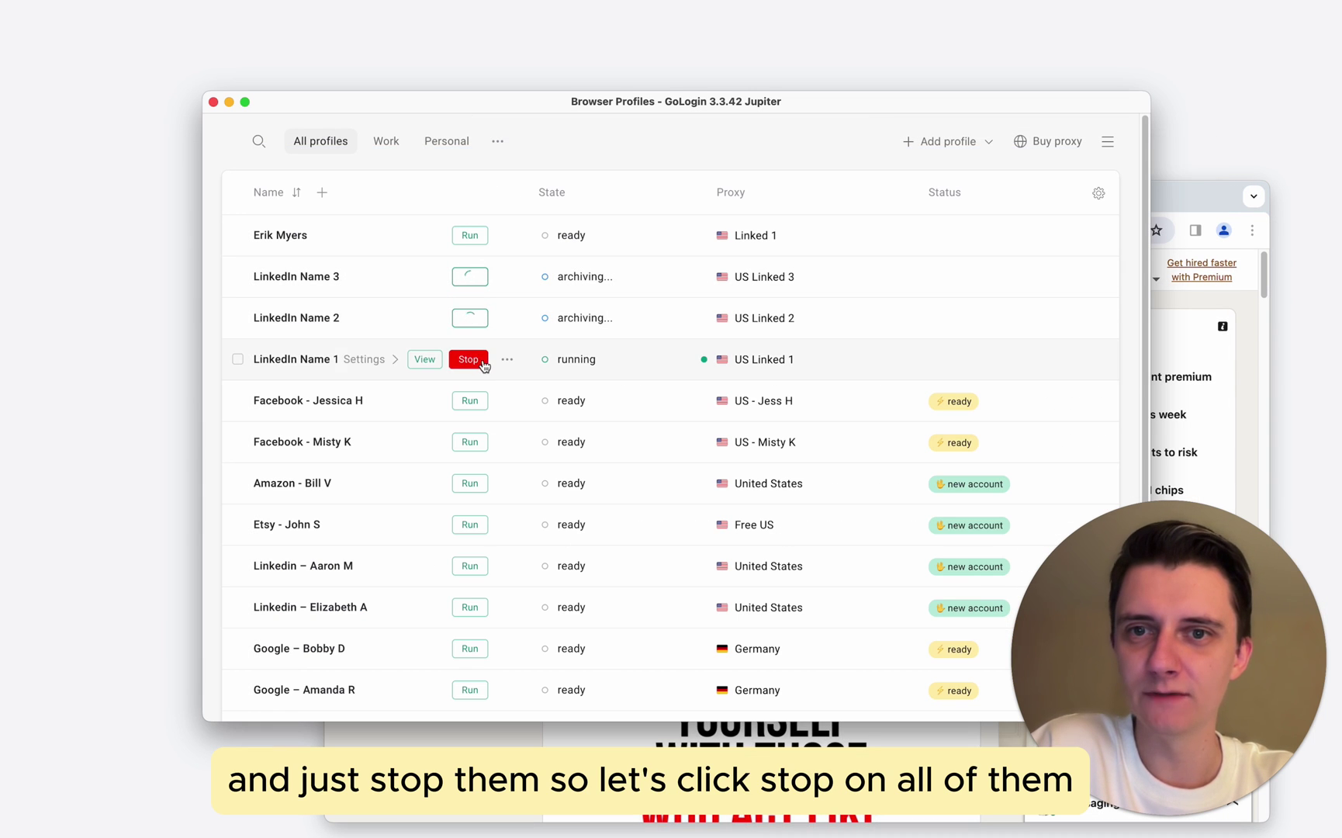
pyautogui.click(481, 362)
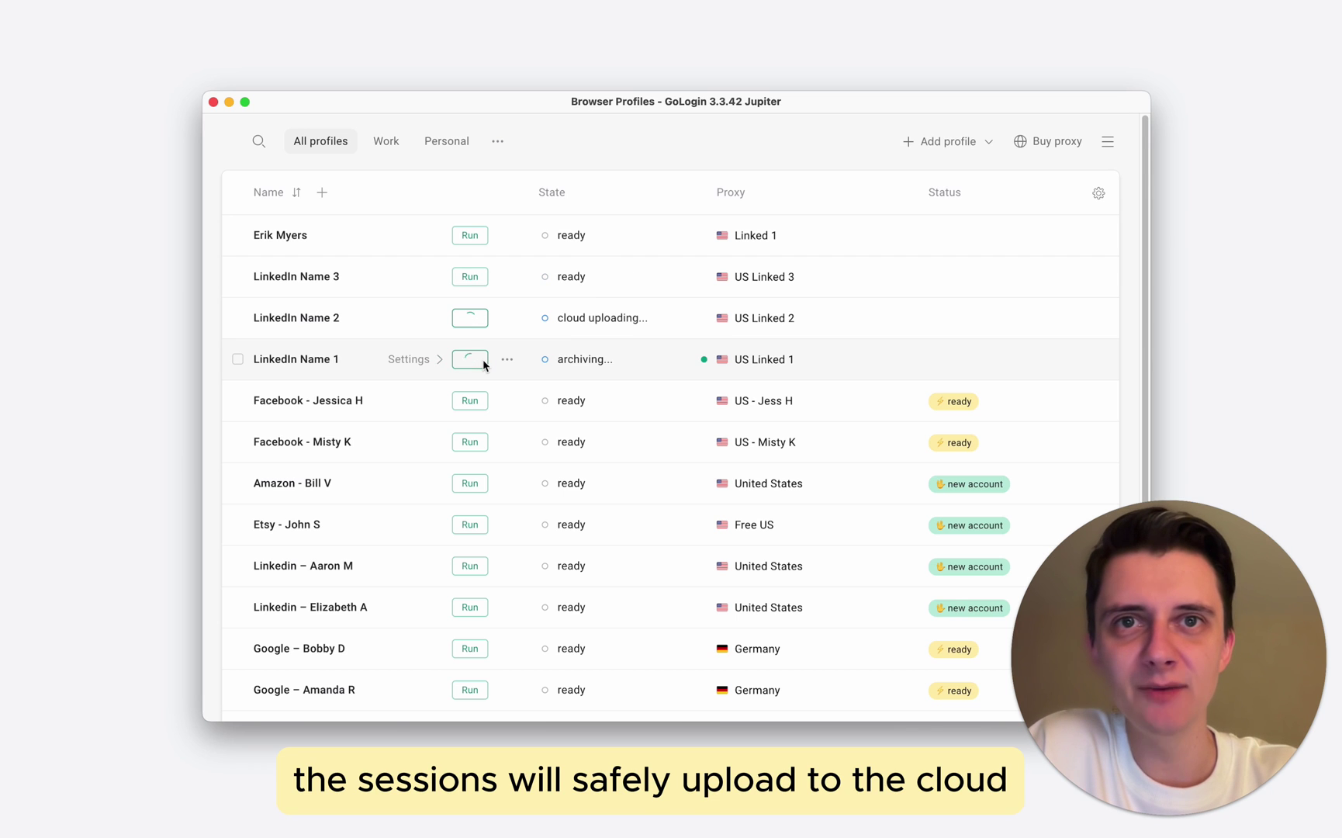